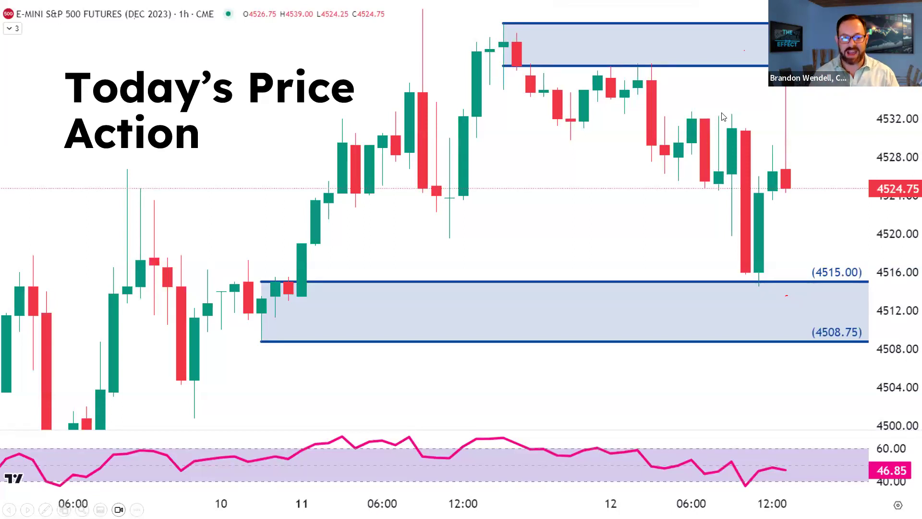
- Switch from the slide show to the Brave window showing the TradingView TSLA chart
{"action": "key", "text": "alt+Tab"}
{"action": "key", "text": "Tab"}
{"action": "key", "text": "Tab"}
{"action": "key", "text": "Tab"}
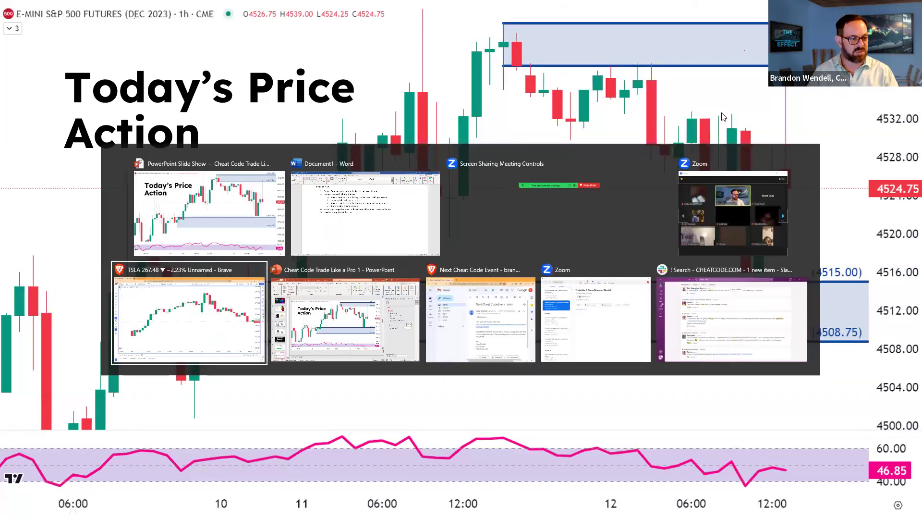
{"action": "scroll", "coordinate": [611, 315], "scroll_direction": "down", "scroll_amount": 3}
{"action": "scroll", "coordinate": [583, 325], "scroll_direction": "up", "scroll_amount": 2}
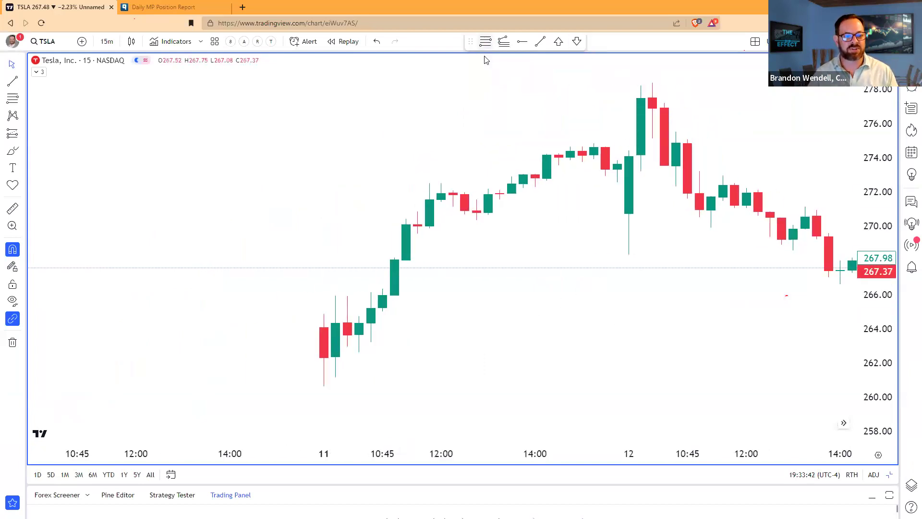
- Mark a price zone from 264.33 to 260.62 on the opening candles of 11 September 2023
{"action": "left_click", "coordinate": [360, 321]}
{"action": "left_click", "coordinate": [319, 351]}
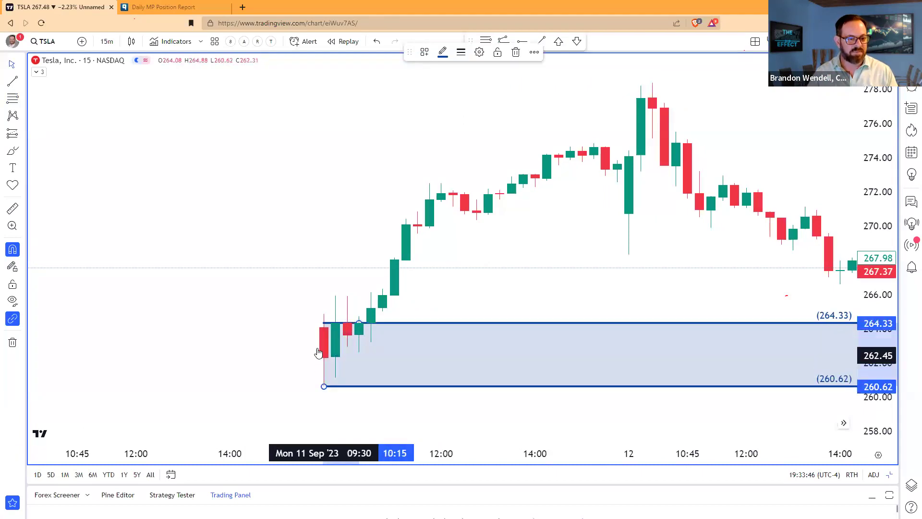
{"action": "left_click_drag", "start_coordinate": [298, 268], "coordinate": [308, 324]}
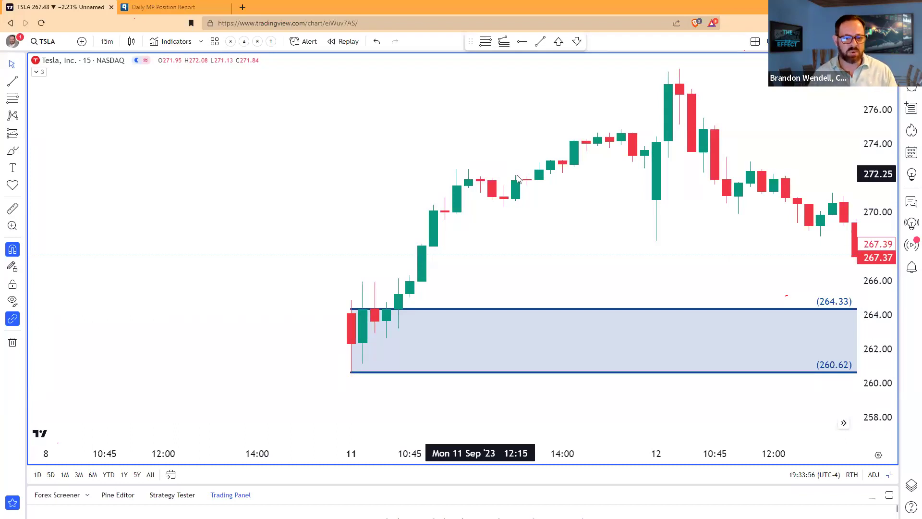
{"action": "left_click_drag", "start_coordinate": [607, 222], "coordinate": [406, 225]}
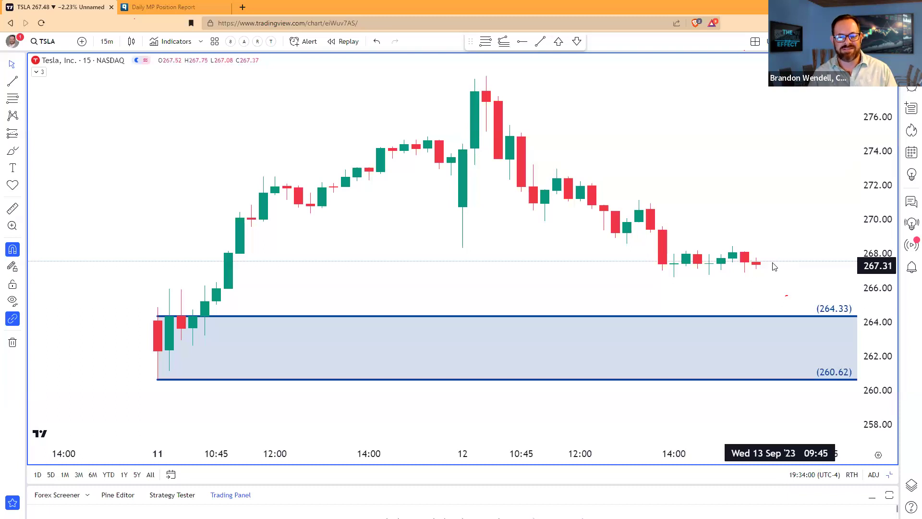
- Remove all drawings from the TSLA chart
{"action": "scroll", "coordinate": [201, 212], "scroll_direction": "down", "scroll_amount": 4}
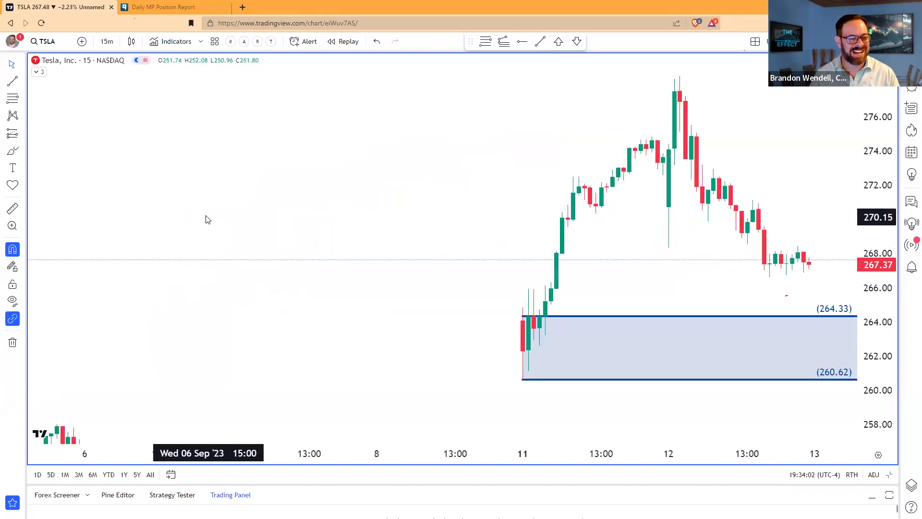
{"action": "left_click_drag", "start_coordinate": [228, 245], "coordinate": [247, 245]}
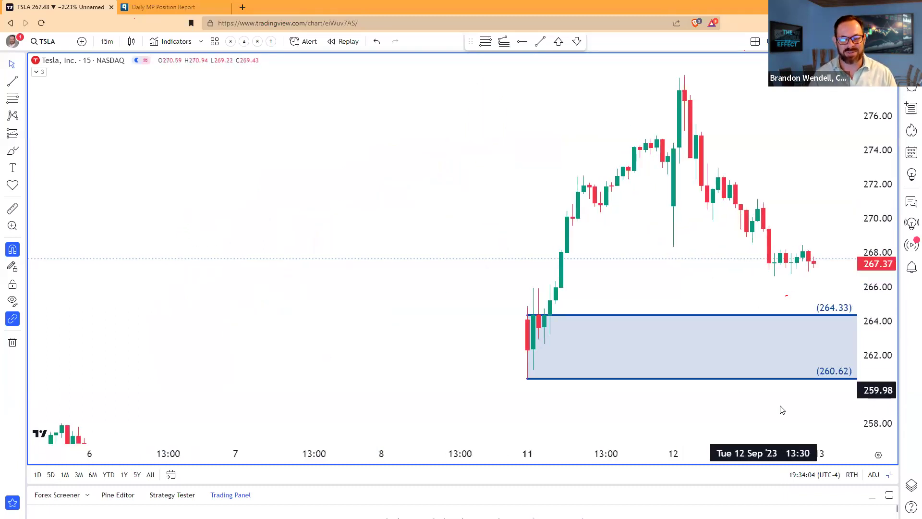
{"action": "scroll", "coordinate": [323, 325], "scroll_direction": "down", "scroll_amount": 10}
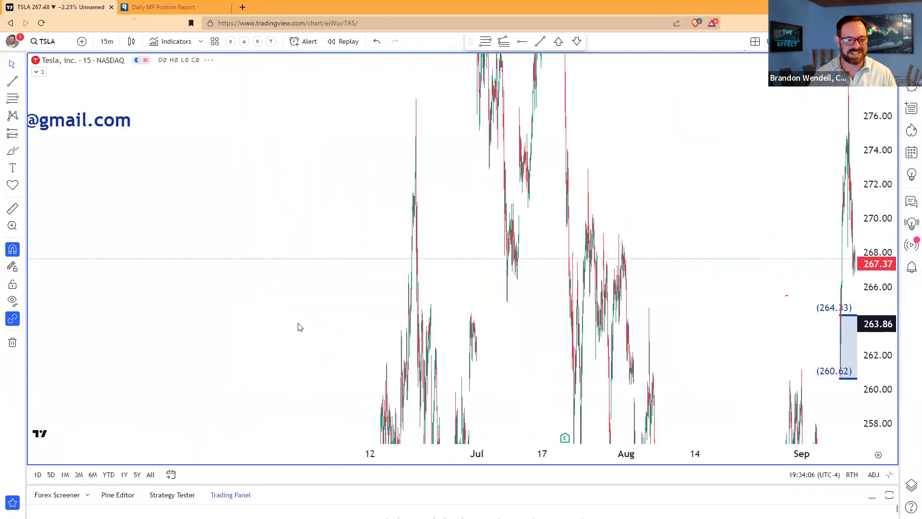
{"action": "scroll", "coordinate": [297, 327], "scroll_direction": "down", "scroll_amount": 5}
{"action": "left_click_drag", "start_coordinate": [146, 304], "coordinate": [497, 203]}
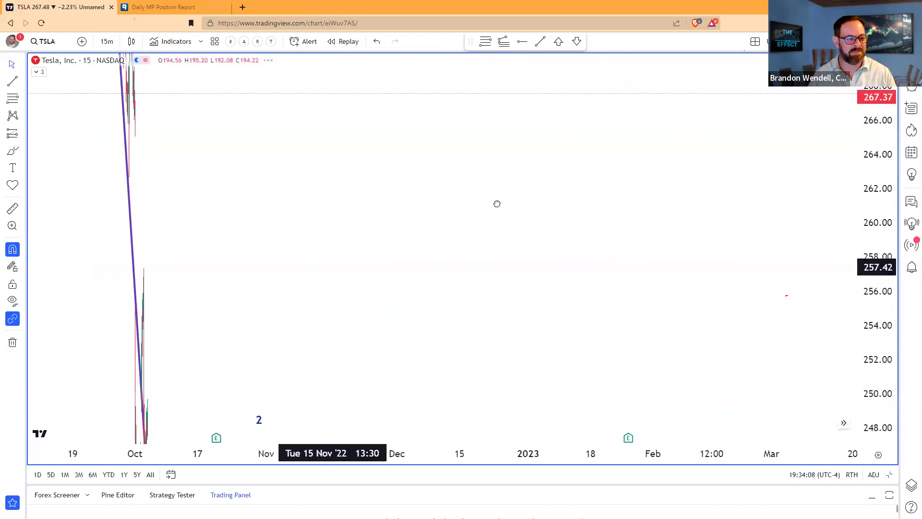
{"action": "right_click", "coordinate": [492, 204]}
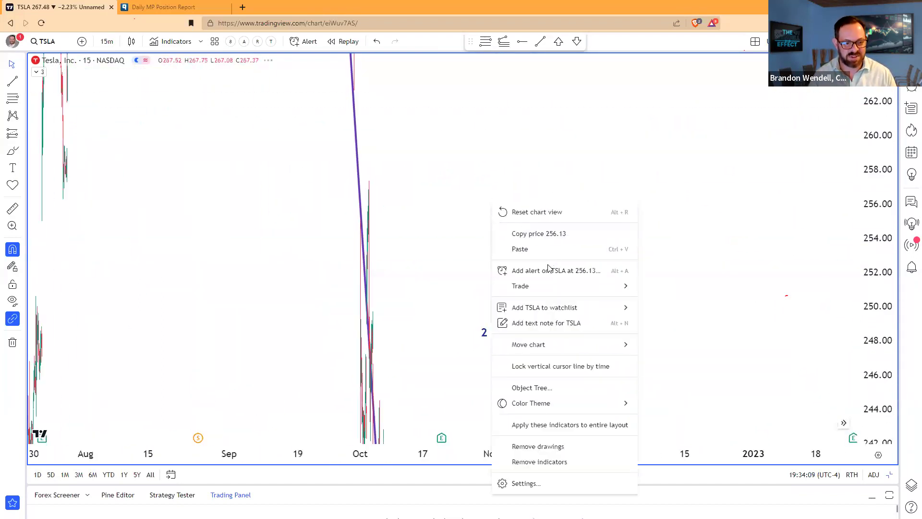
{"action": "left_click", "coordinate": [537, 446]}
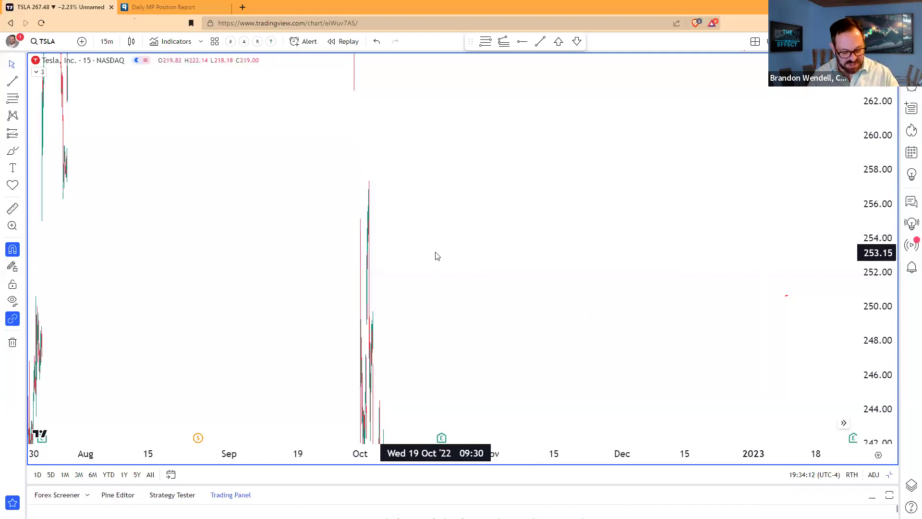
- Reset the chart view and mark a supply zone from 223.35 to 220.65 at the 4 November 2022 10:45 candle
{"action": "key", "text": "alt+r"}
{"action": "scroll", "coordinate": [325, 288], "scroll_direction": "up", "scroll_amount": 1}
{"action": "scroll", "coordinate": [307, 287], "scroll_direction": "down", "scroll_amount": 5}
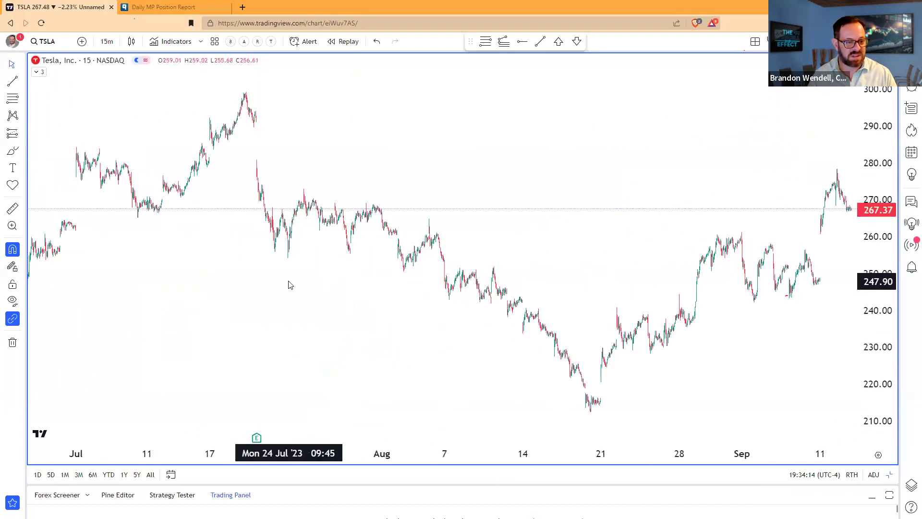
{"action": "left_click_drag", "start_coordinate": [142, 296], "coordinate": [784, 293]}
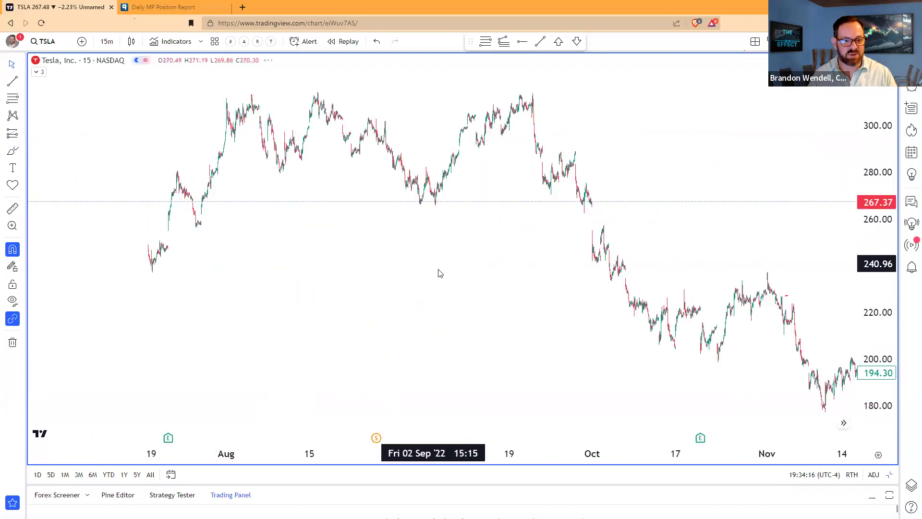
{"action": "scroll", "coordinate": [553, 278], "scroll_direction": "up", "scroll_amount": 10}
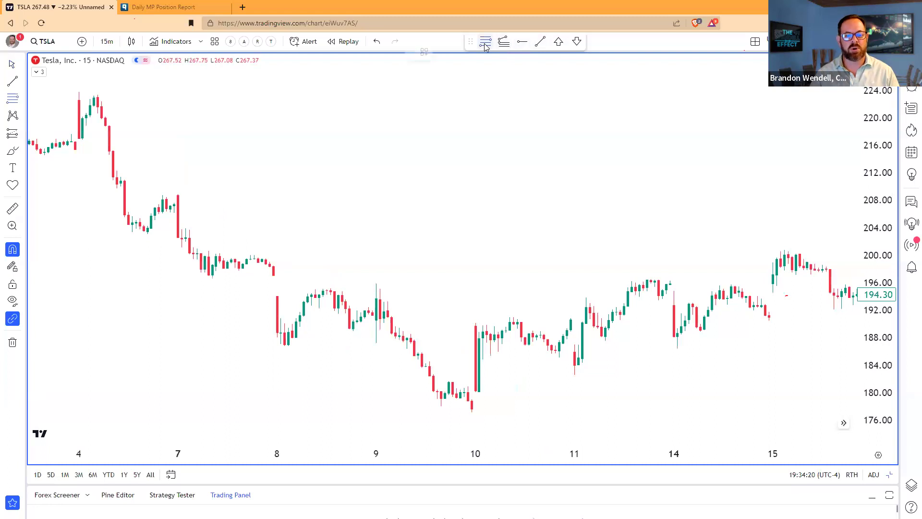
{"action": "left_click", "coordinate": [97, 94]}
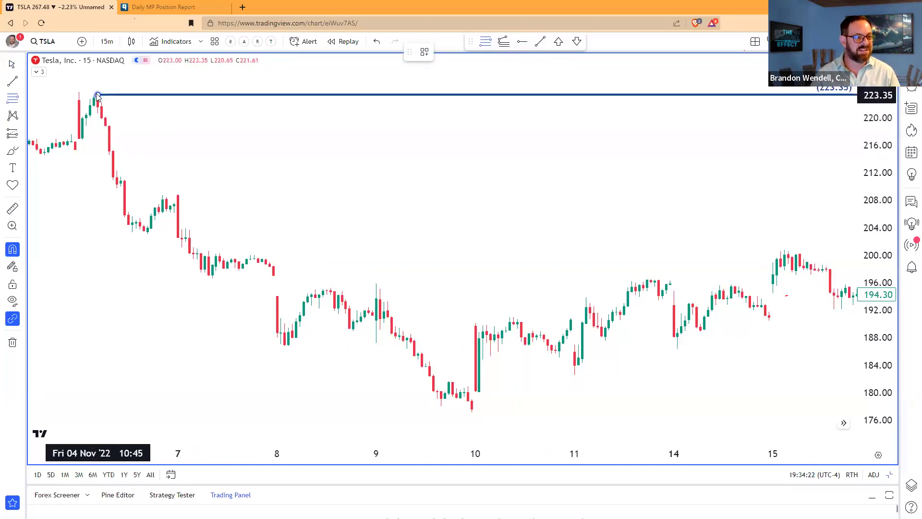
{"action": "left_click", "coordinate": [98, 113]}
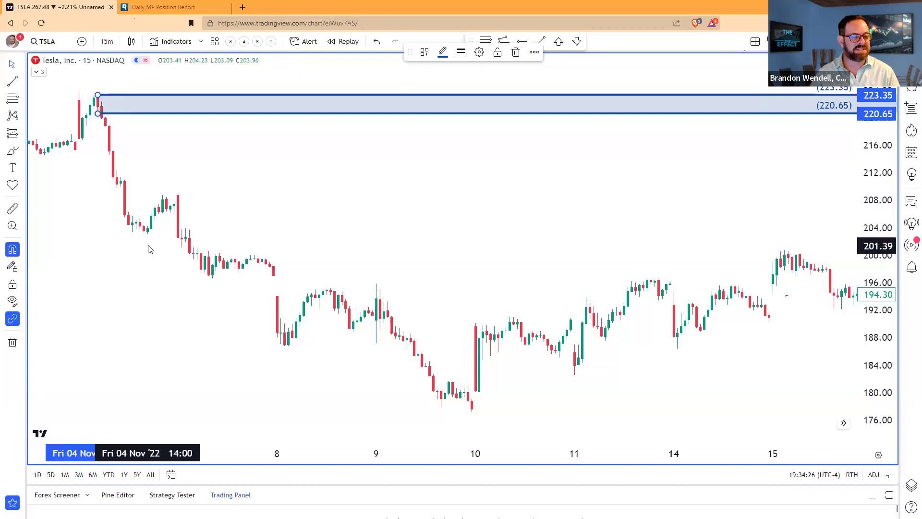
- Mark a second supply zone from 211.41 to 210.00 at the 4 November 2022 12:15 candle
{"action": "left_click", "coordinate": [487, 43]}
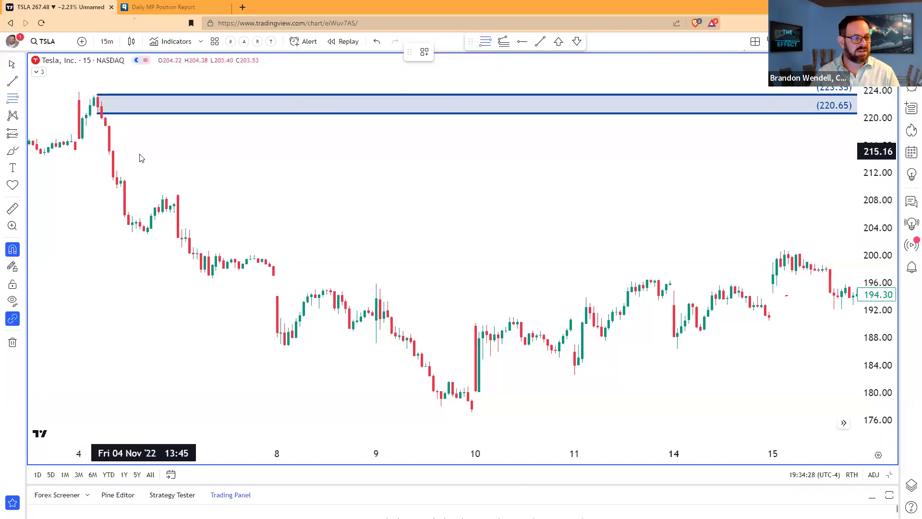
{"action": "left_click", "coordinate": [120, 177]}
{"action": "left_click", "coordinate": [121, 187]}
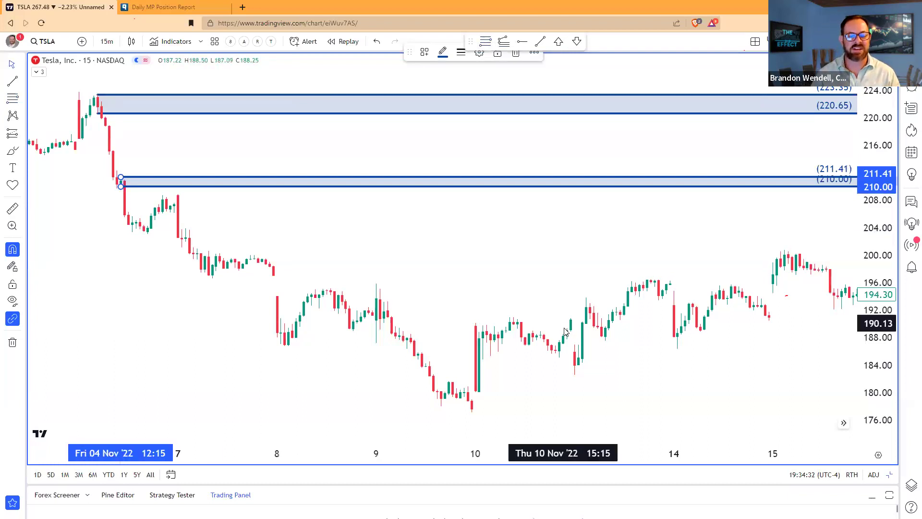
- Mark a demand zone from 187.00 to 182.60 on the opening candles of 11 November 2022
{"action": "left_click", "coordinate": [641, 387]}
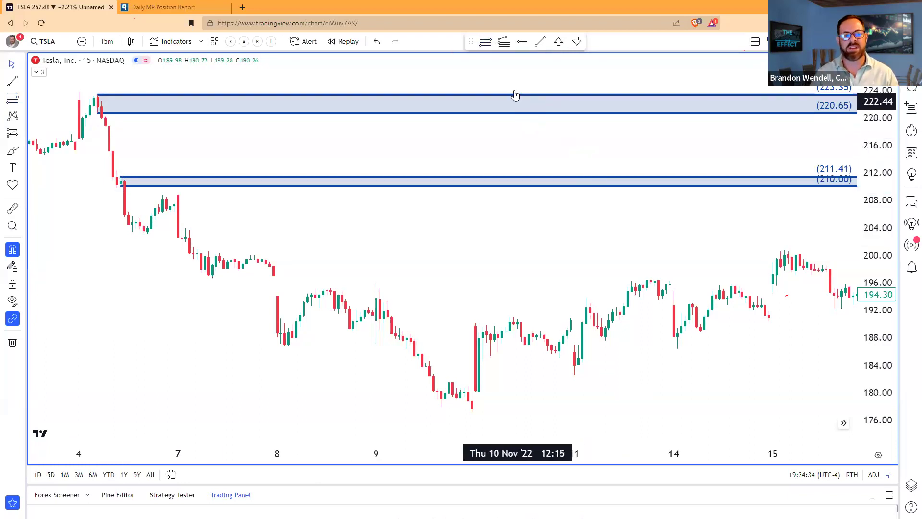
{"action": "left_click", "coordinate": [575, 374]}
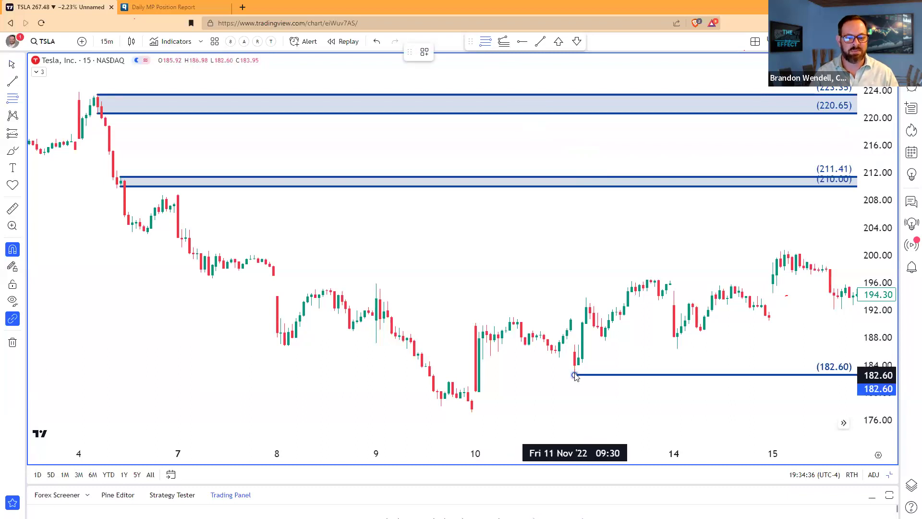
{"action": "left_click", "coordinate": [578, 346]}
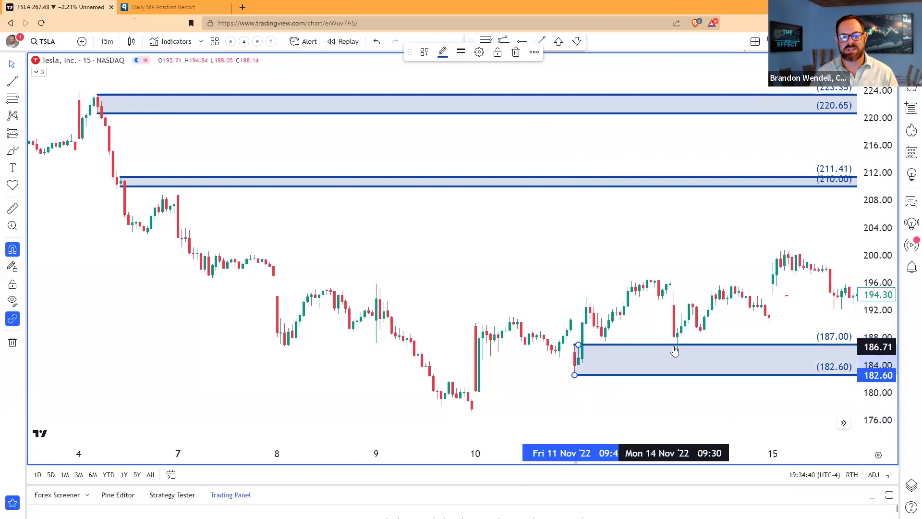
- Check how price trades through the 187.00 to 182.60 zone up to 23 November 2022 and remove that zone
{"action": "left_click_drag", "start_coordinate": [760, 245], "coordinate": [625, 250]}
{"action": "left_click_drag", "start_coordinate": [813, 237], "coordinate": [439, 216]}
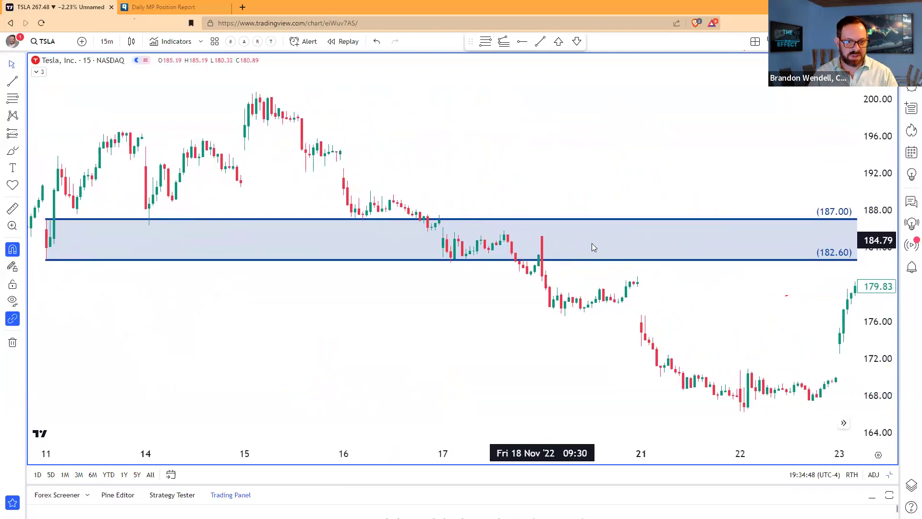
{"action": "right_click", "coordinate": [650, 265]}
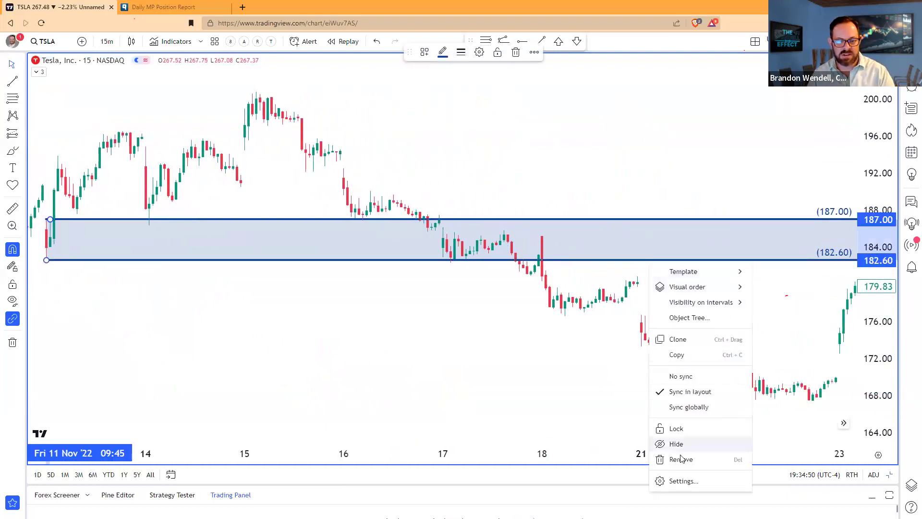
{"action": "left_click", "coordinate": [671, 454]}
- Mark two demand zones on the 23 November 2022 afternoon candles, from 178.20 to 177.61 and from 179.81 to 178.87
{"action": "scroll", "coordinate": [807, 238], "scroll_direction": "down", "scroll_amount": 3}
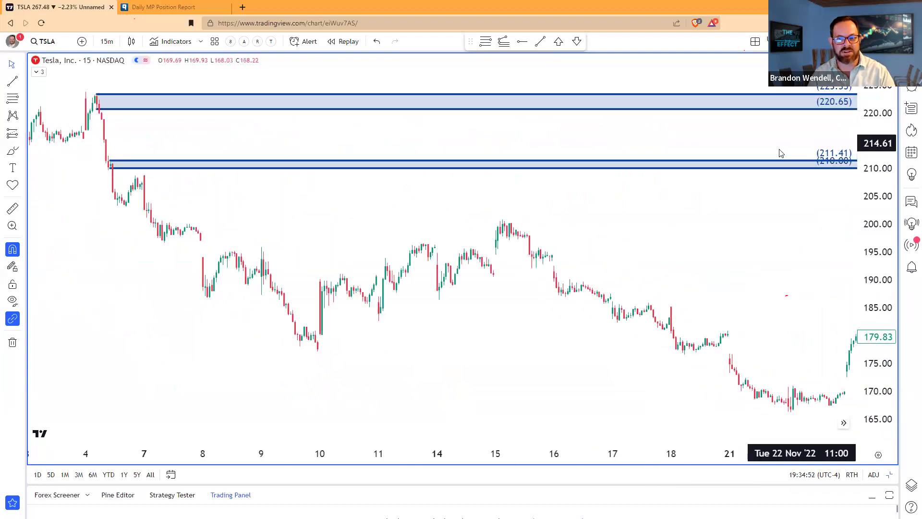
{"action": "left_click_drag", "start_coordinate": [802, 274], "coordinate": [684, 296]}
{"action": "scroll", "coordinate": [673, 293], "scroll_direction": "up", "scroll_amount": 5}
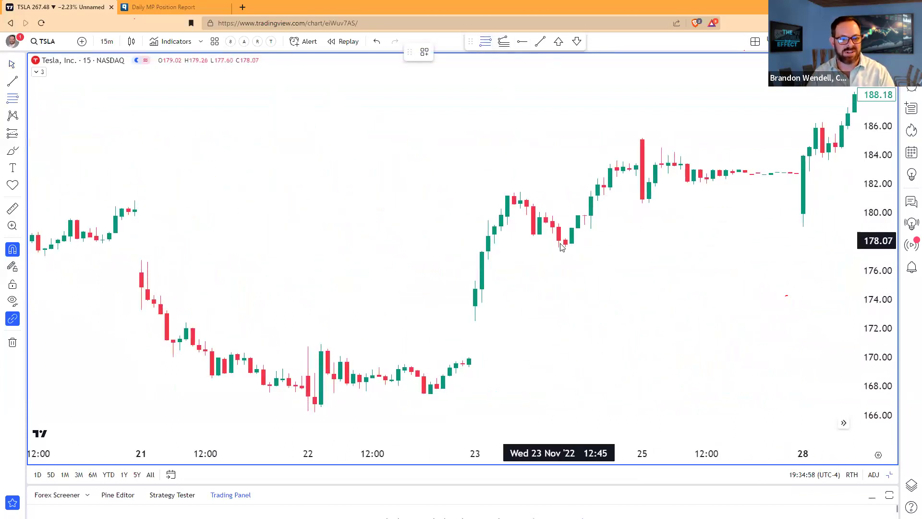
{"action": "left_click_drag", "start_coordinate": [565, 247], "coordinate": [565, 238]}
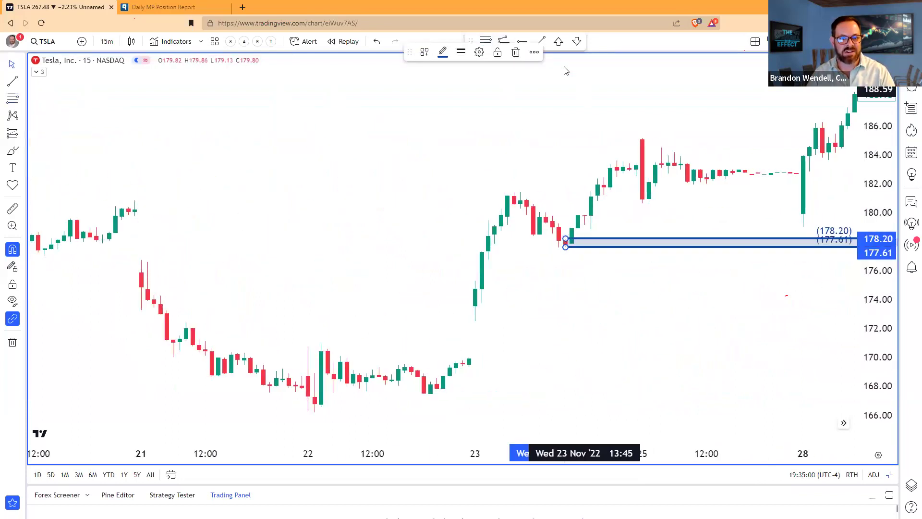
{"action": "left_click", "coordinate": [486, 41]}
{"action": "left_click_drag", "start_coordinate": [591, 229], "coordinate": [581, 216]}
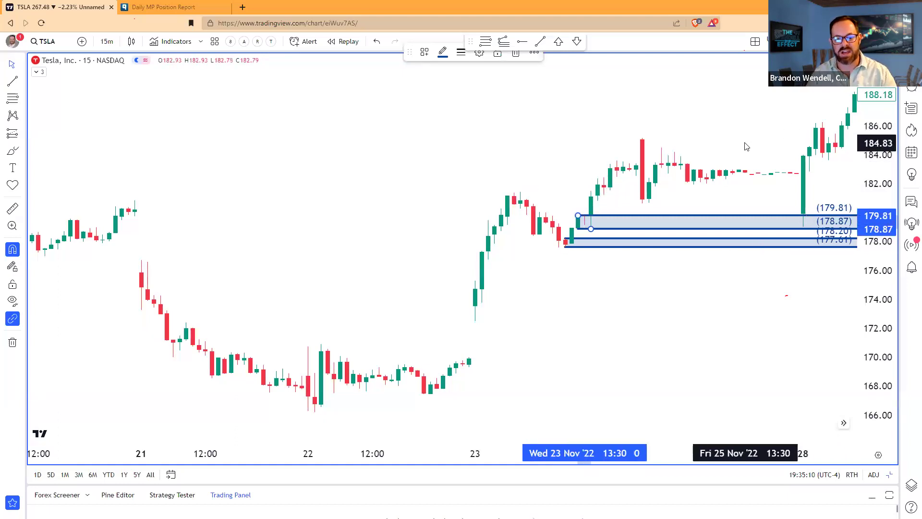
- Mark a demand zone from 182.88 to 181.57 at the base of the 30 November 2022 rally
{"action": "left_click_drag", "start_coordinate": [744, 162], "coordinate": [471, 198]}
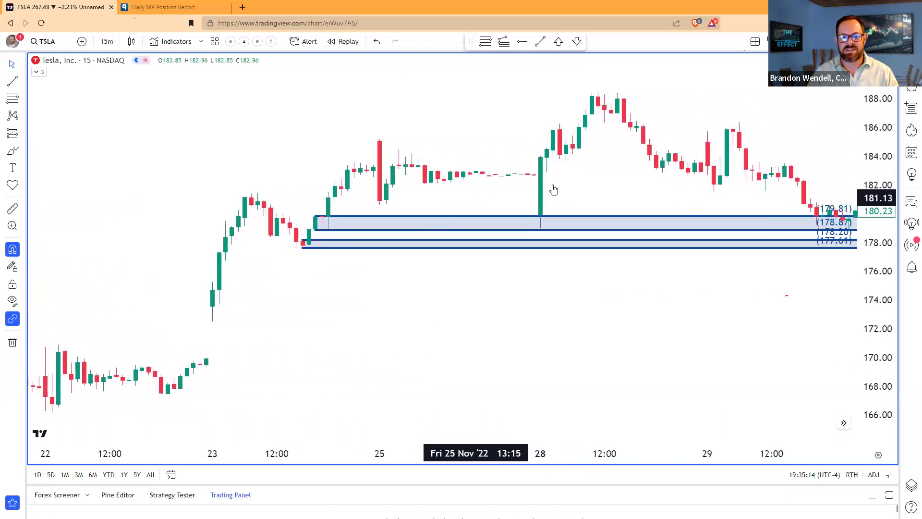
{"action": "left_click_drag", "start_coordinate": [707, 130], "coordinate": [600, 144]}
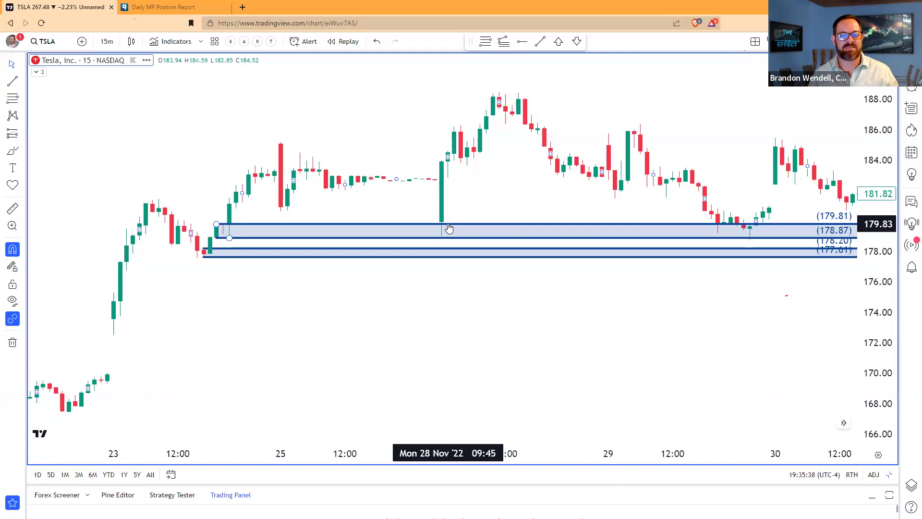
{"action": "left_click_drag", "start_coordinate": [708, 159], "coordinate": [339, 194]}
{"action": "left_click", "coordinate": [486, 42]}
{"action": "mouse_move", "coordinate": [519, 367]}
{"action": "left_mouse_down"}
{"action": "mouse_move", "coordinate": [505, 347]}
{"action": "mouse_move", "coordinate": [514, 369]}
{"action": "left_mouse_up"}
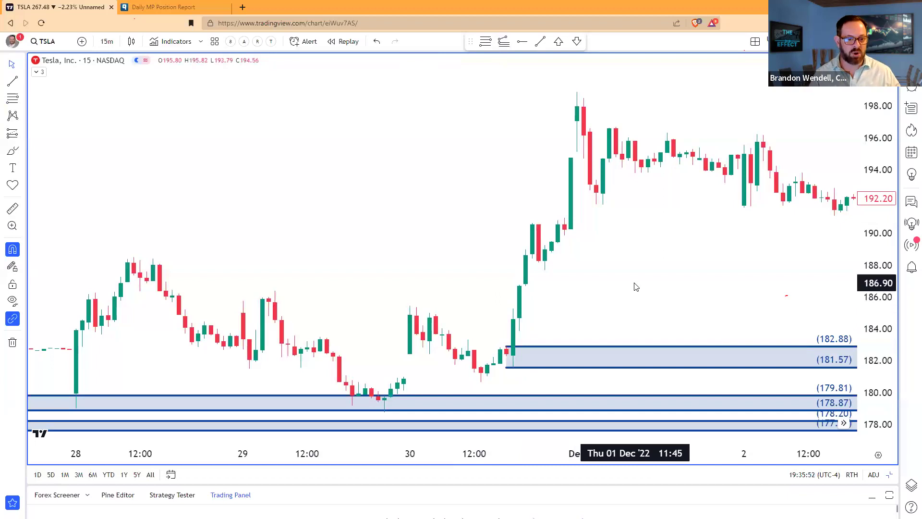
- Add the size-40 text note "Zone Timeframe - where i find S&D. Entries and targets" above the 6 December 2022 candles
{"action": "left_click_drag", "start_coordinate": [733, 280], "coordinate": [510, 277]}
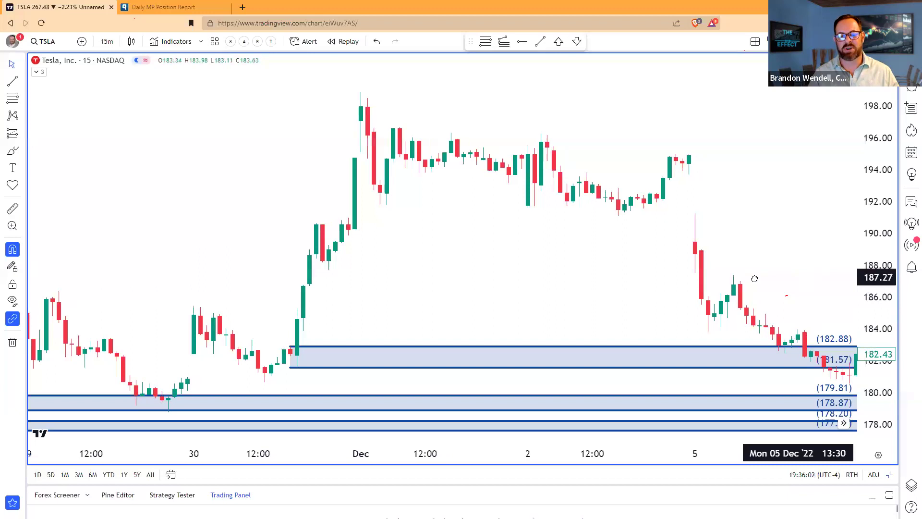
{"action": "left_click_drag", "start_coordinate": [755, 278], "coordinate": [701, 285]}
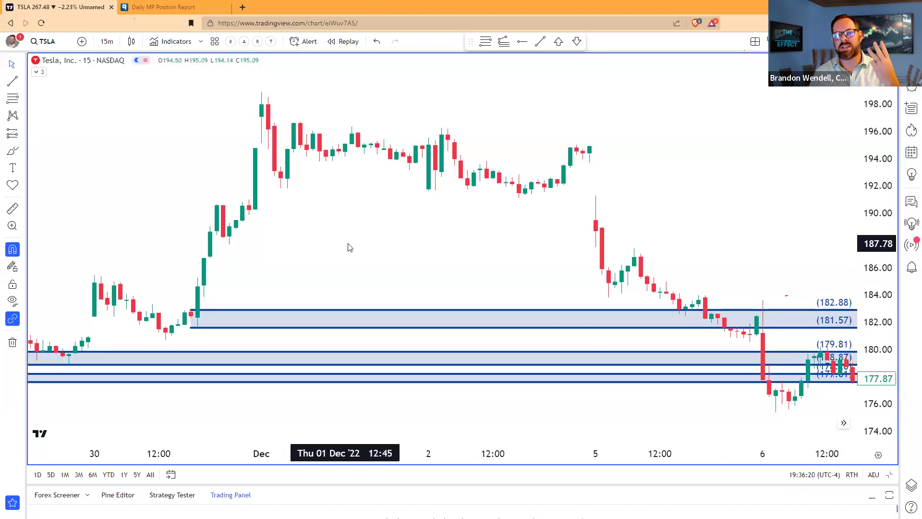
{"action": "scroll", "coordinate": [542, 249], "scroll_direction": "down", "scroll_amount": 2}
{"action": "left_click_drag", "start_coordinate": [542, 249], "coordinate": [278, 284]}
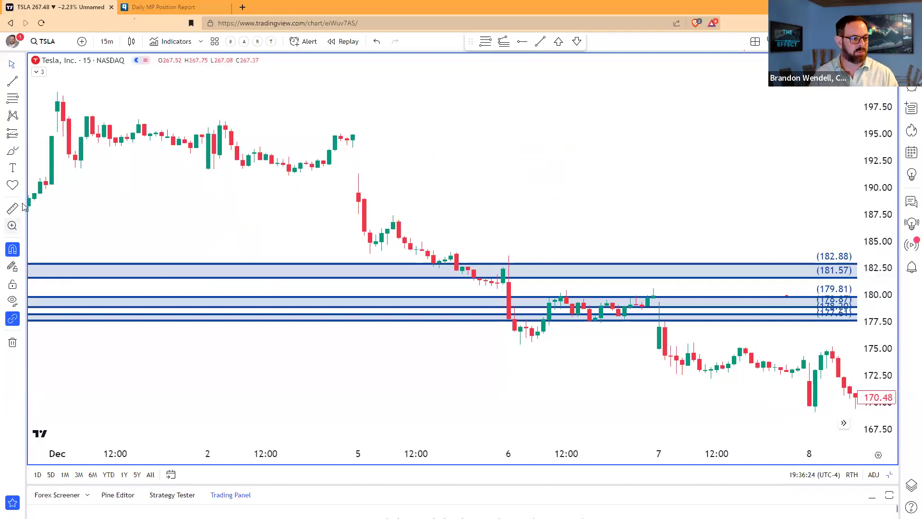
{"action": "left_click", "coordinate": [13, 173]}
{"action": "left_click", "coordinate": [509, 123]}
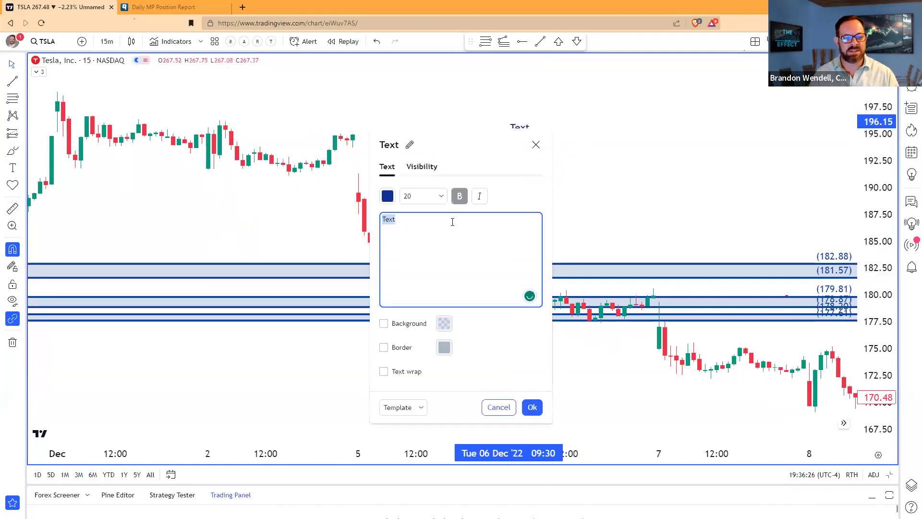
{"action": "left_click", "coordinate": [437, 196]}
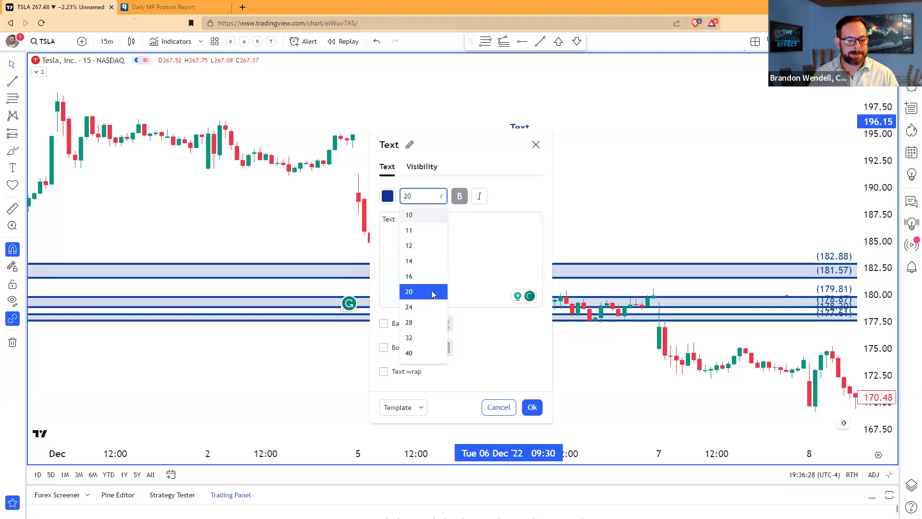
{"action": "left_click", "coordinate": [409, 353]}
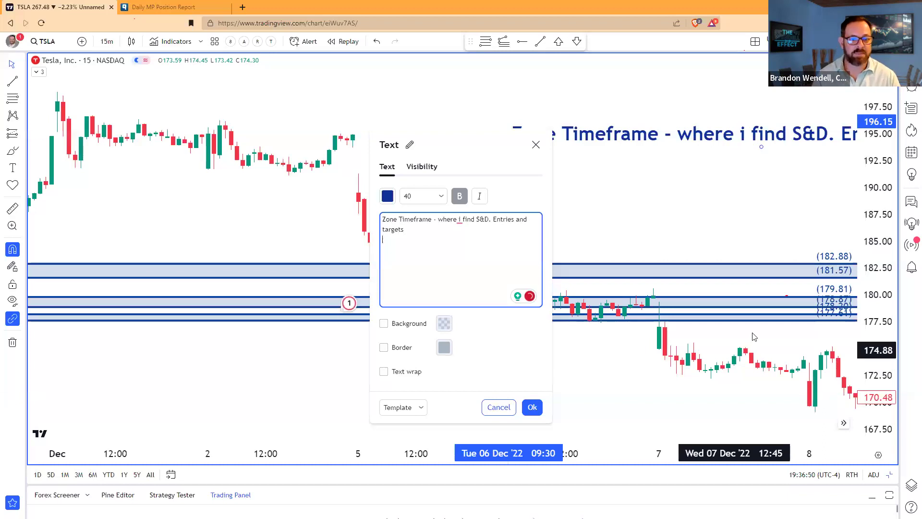
{"action": "left_click", "coordinate": [532, 407]}
- Reposition the zone timeframe note so its whole line fits above the 5 to 8 December 2022 candles
{"action": "left_click_drag", "start_coordinate": [659, 136], "coordinate": [486, 86]}
{"action": "left_click_drag", "start_coordinate": [347, 195], "coordinate": [325, 194]}
{"action": "left_click", "coordinate": [408, 63]}
{"action": "left_click_drag", "start_coordinate": [408, 63], "coordinate": [478, 97]}
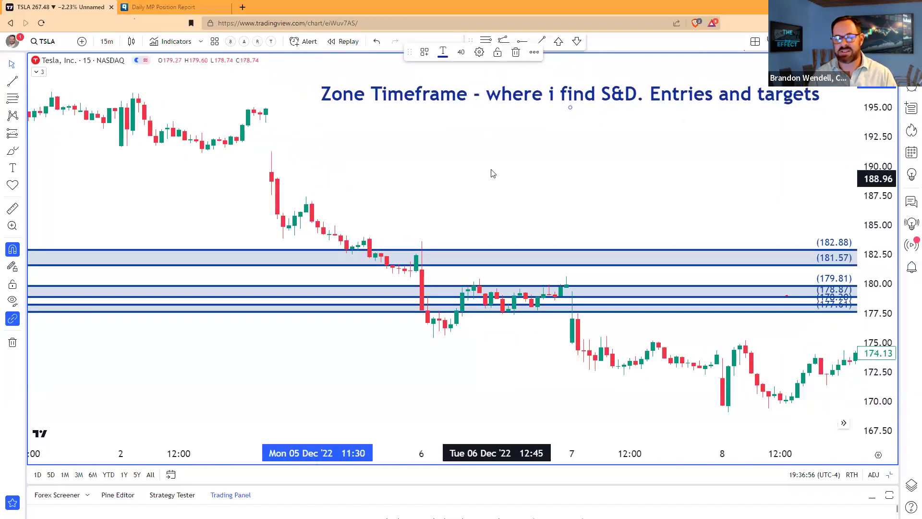
- Reopen the zone timeframe note, capitalise the "I" and start a new line beneath the existing text
{"action": "double_click", "coordinate": [525, 93]}
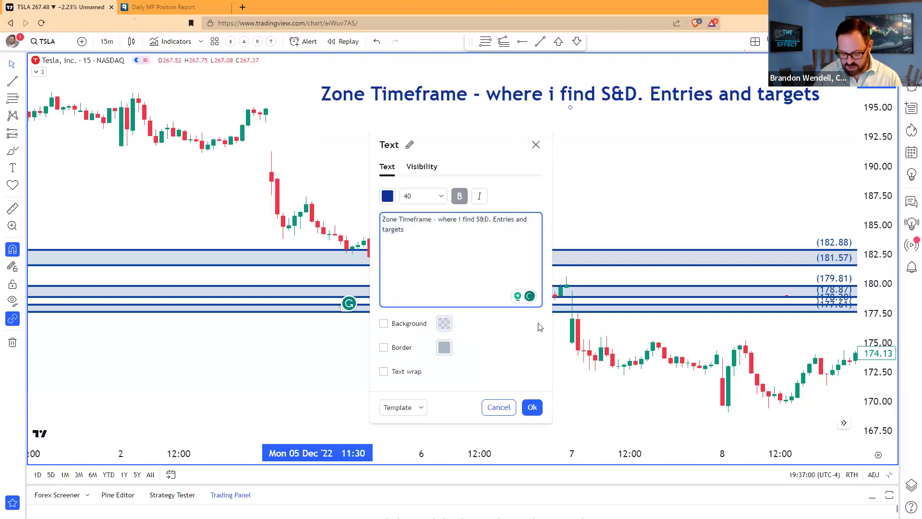
{"action": "key", "text": "Return"}
{"action": "left_click_drag", "start_coordinate": [470, 149], "coordinate": [142, 195]}
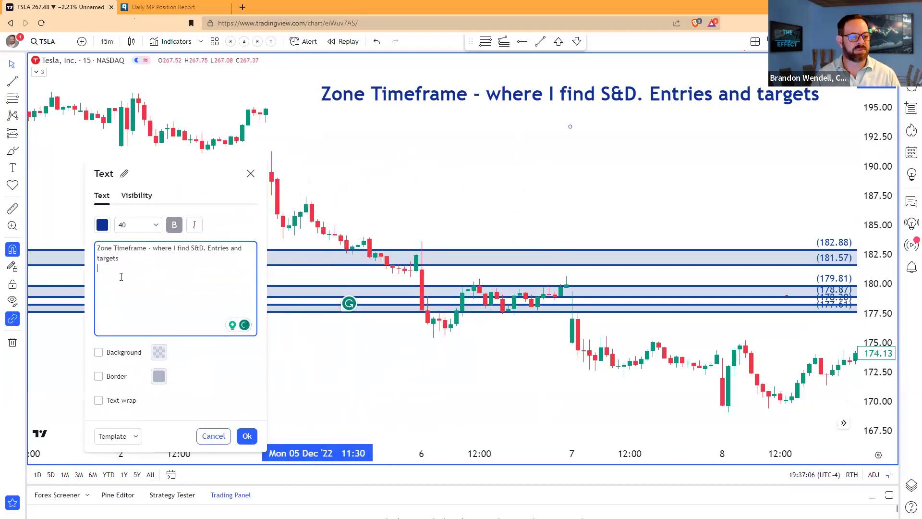
- Add the second line "Trend Timeframe - Trend tells the direction of trade" to the note
{"action": "type", "text": "T"}
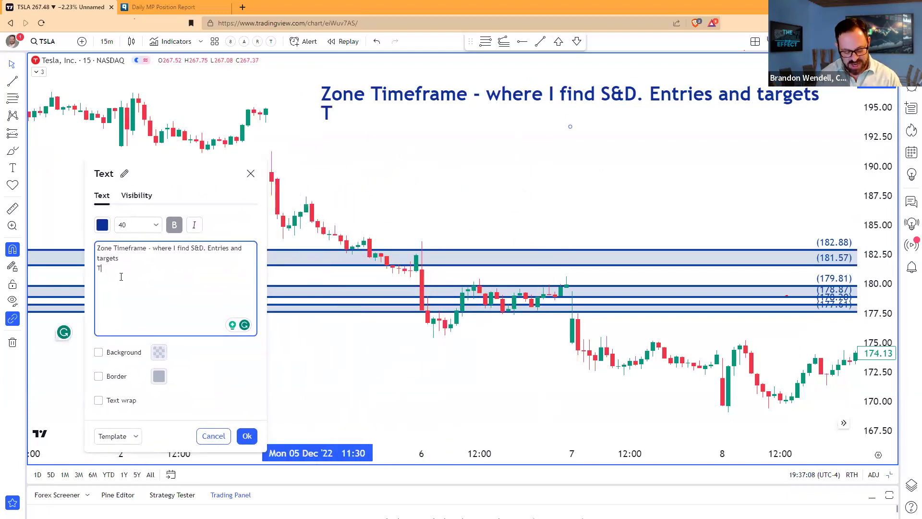
{"action": "type", "text": "rend Timeframe"}
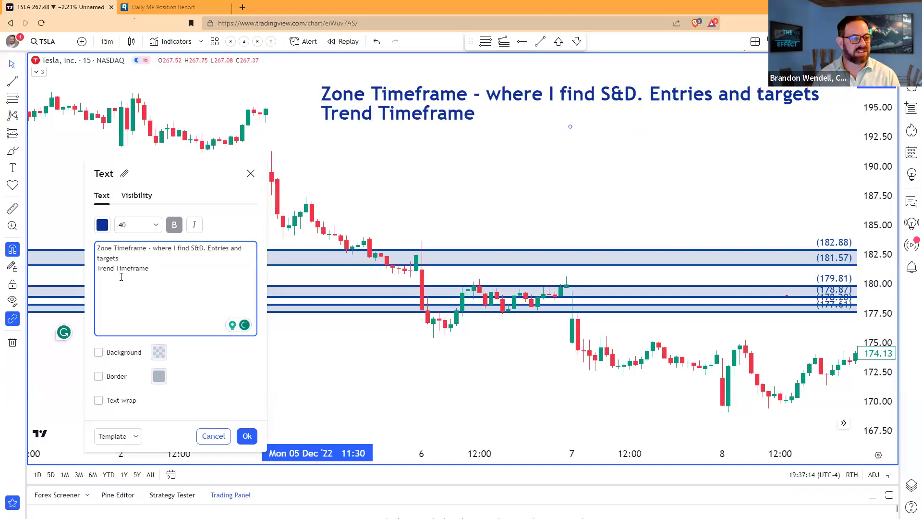
{"action": "type", "text": "- Tells"}
{"action": "key", "text": "BackSpace"}
{"action": "key", "text": "BackSpace"}
{"action": "key", "text": "BackSpace"}
{"action": "key", "text": "BackSpace"}
{"action": "type", "text": "ren"}
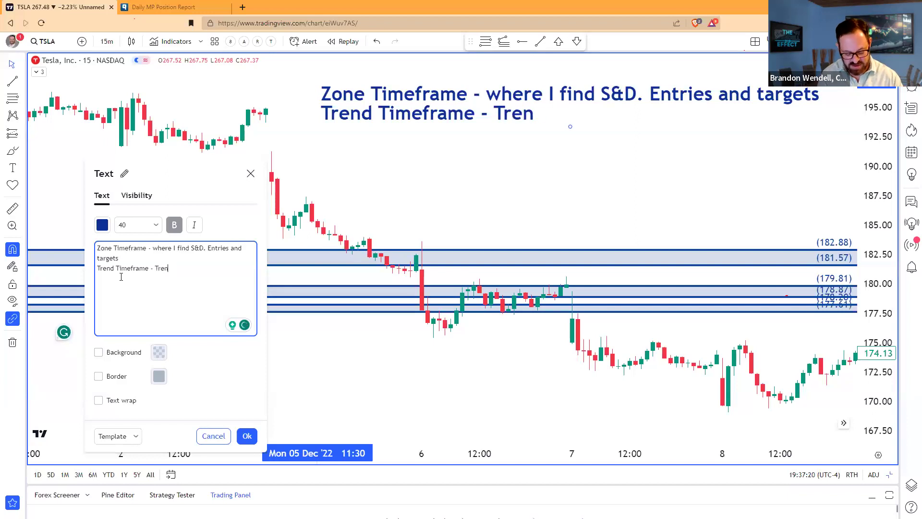
{"action": "type", "text": "d tells the "}
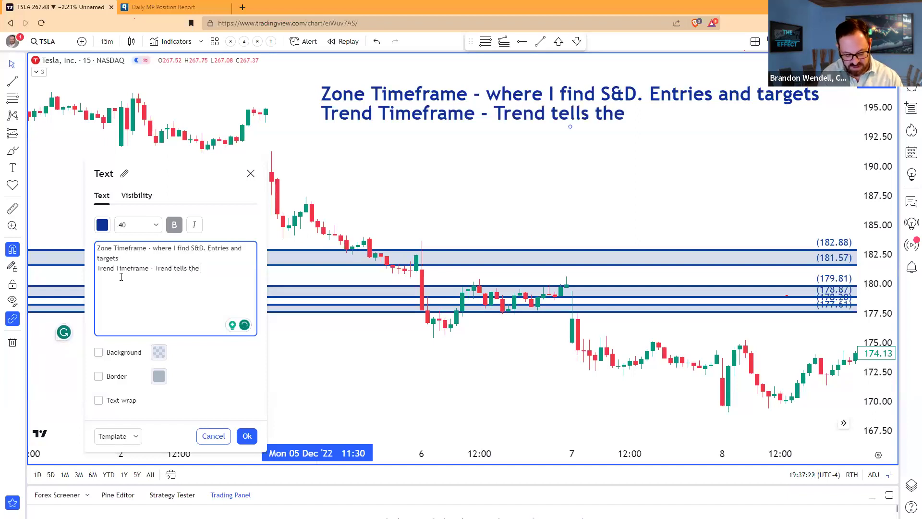
{"action": "type", "text": "direction"}
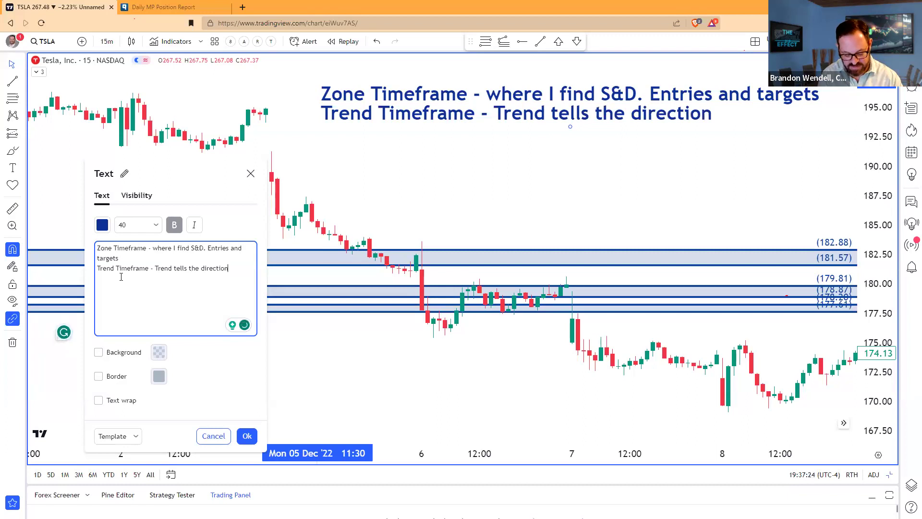
{"action": "type", "text": " of trade"}
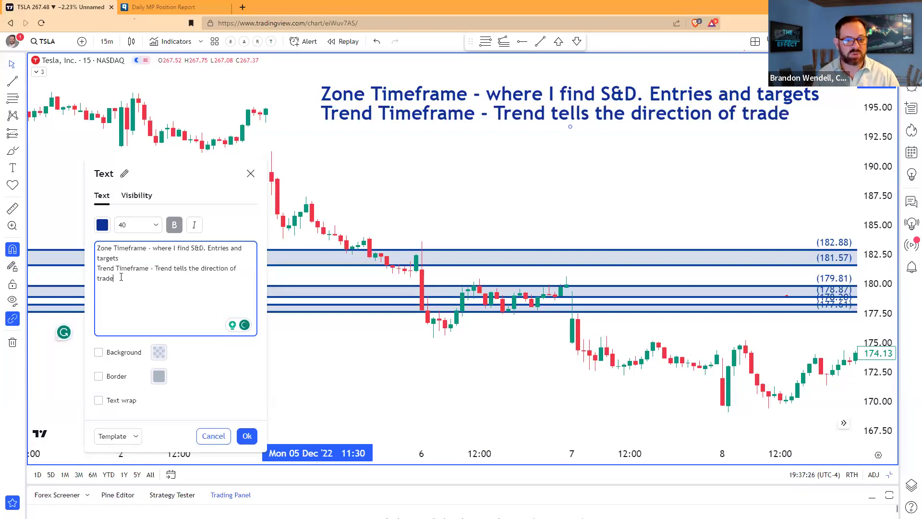
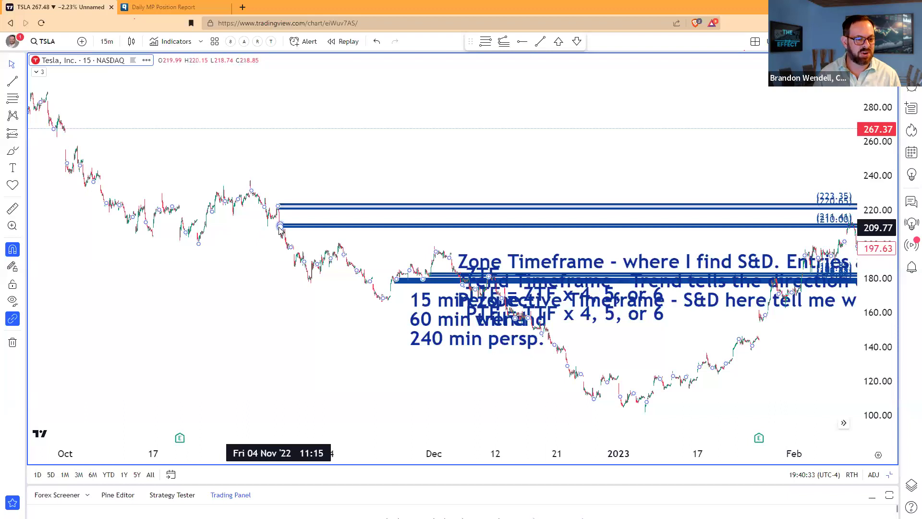
- Check how price reacts at the 211.41 to 210.00 supply zone in February 2023 and remove that zone
{"action": "scroll", "coordinate": [814, 310], "scroll_direction": "up", "scroll_amount": 6}
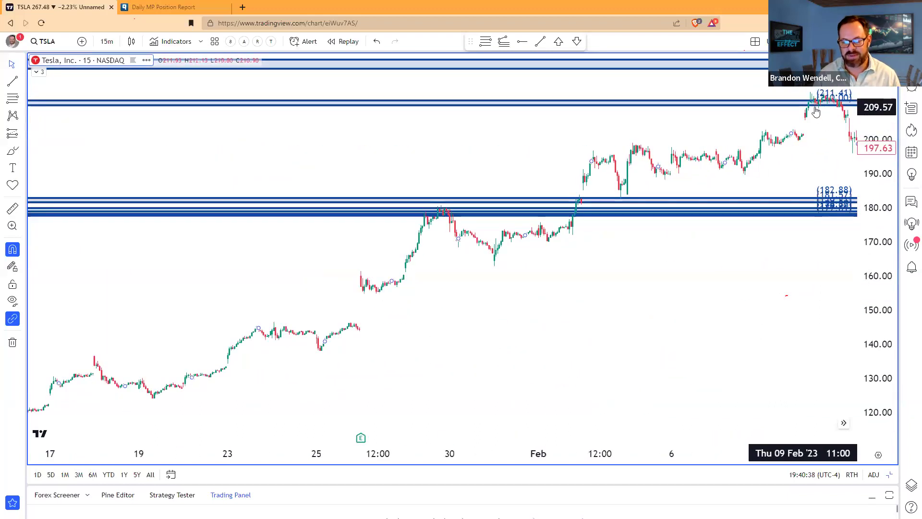
{"action": "left_click_drag", "start_coordinate": [805, 322], "coordinate": [206, 355]}
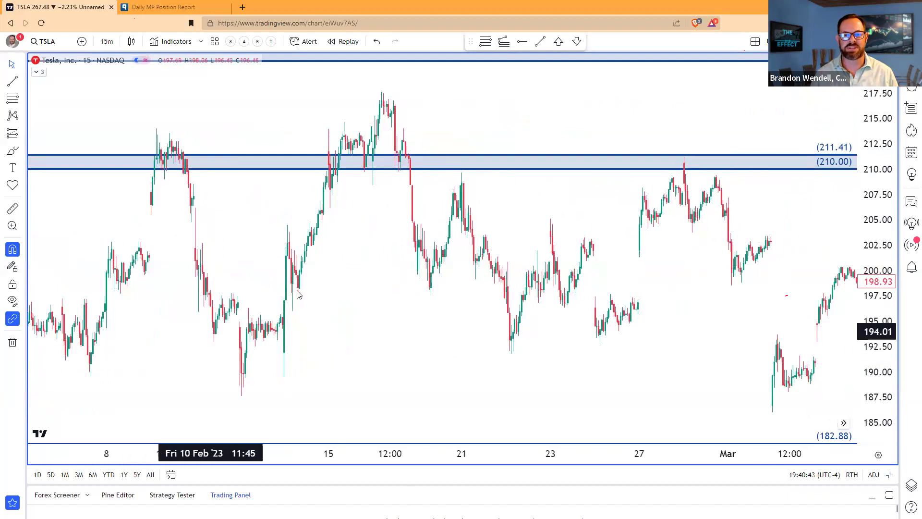
{"action": "left_click", "coordinate": [634, 159]}
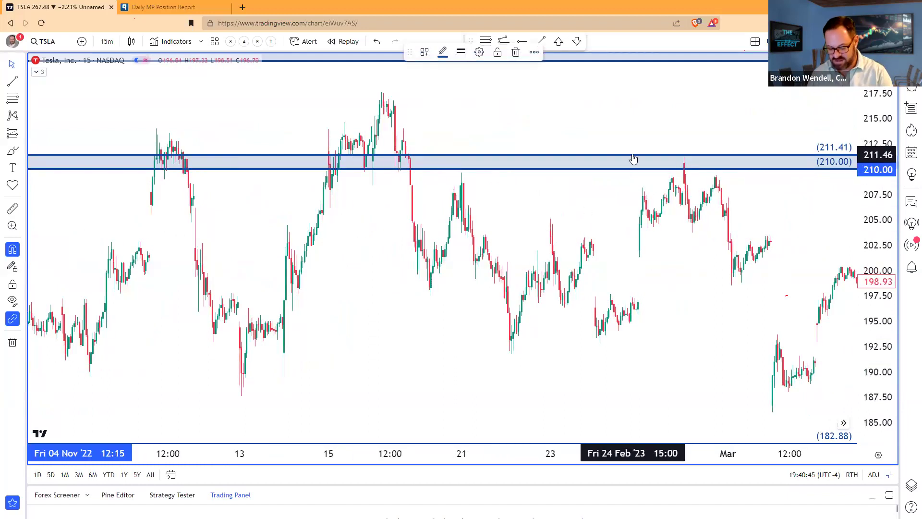
{"action": "left_click", "coordinate": [683, 150]}
- Follow TSLA price from March to June 2023 and examine its reaction at the 223.35 to 220.65 supply zone
{"action": "scroll", "coordinate": [682, 160], "scroll_direction": "right", "scroll_amount": 10}
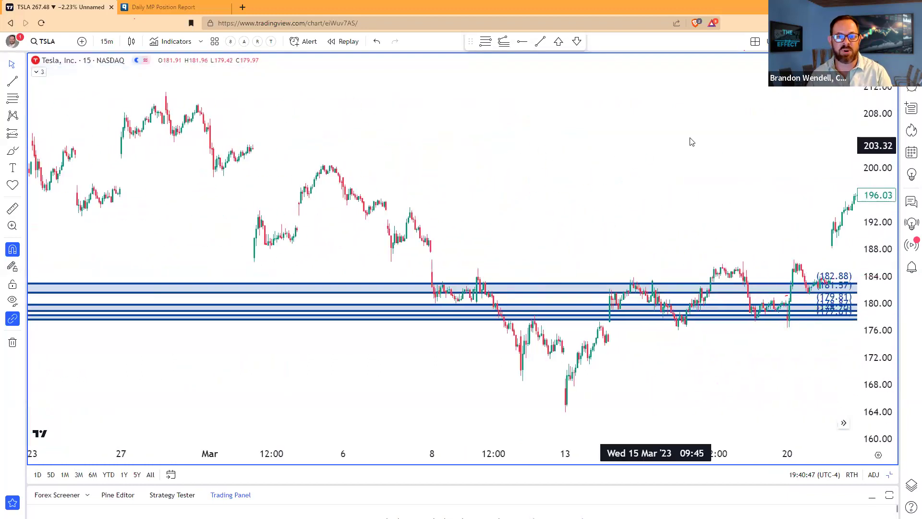
{"action": "scroll", "coordinate": [691, 142], "scroll_direction": "right", "scroll_amount": 15}
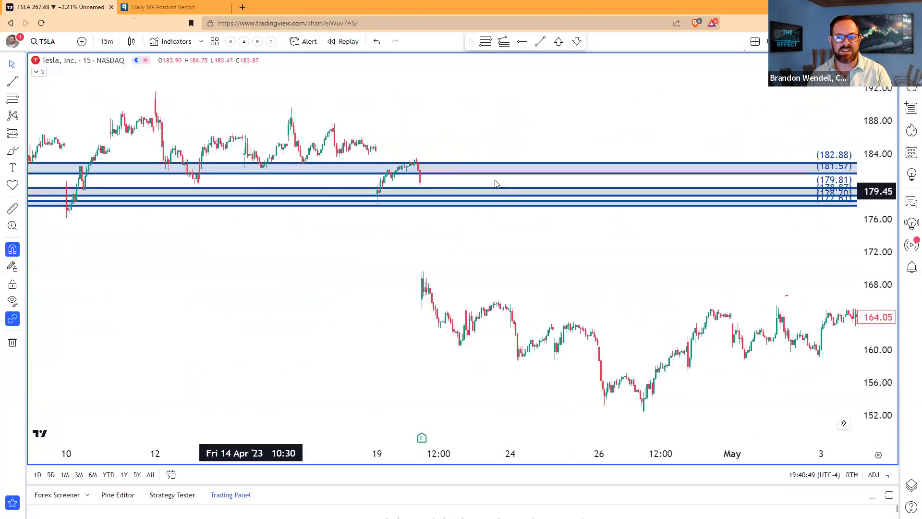
{"action": "scroll", "coordinate": [467, 150], "scroll_direction": "right", "scroll_amount": 10}
{"action": "scroll", "coordinate": [698, 274], "scroll_direction": "down", "scroll_amount": 5}
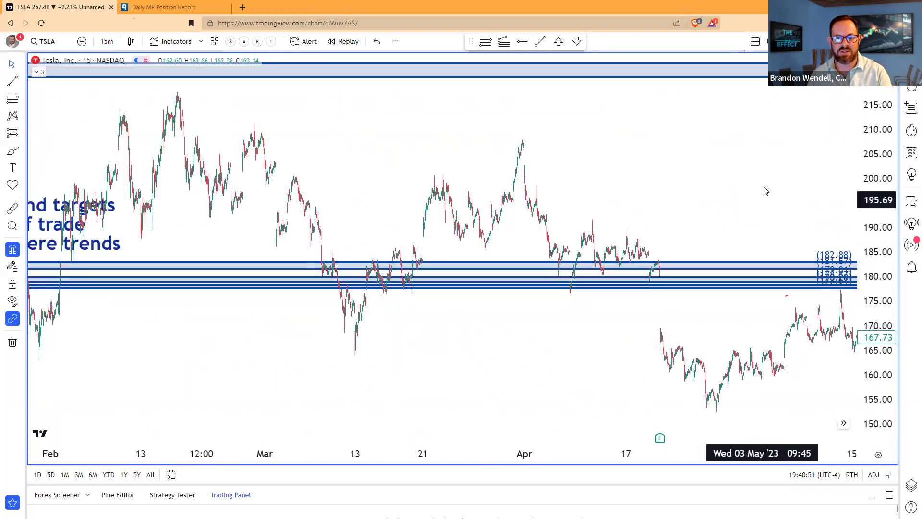
{"action": "left_click_drag", "start_coordinate": [766, 191], "coordinate": [195, 232]}
{"action": "left_click_drag", "start_coordinate": [597, 158], "coordinate": [265, 206]}
{"action": "mouse_move", "coordinate": [178, 192]}
{"action": "left_mouse_down"}
{"action": "mouse_move", "coordinate": [330, 186]}
{"action": "mouse_move", "coordinate": [609, 206]}
{"action": "mouse_move", "coordinate": [346, 206]}
{"action": "left_mouse_up"}
{"action": "scroll", "coordinate": [651, 265], "scroll_direction": "up", "scroll_amount": 10}
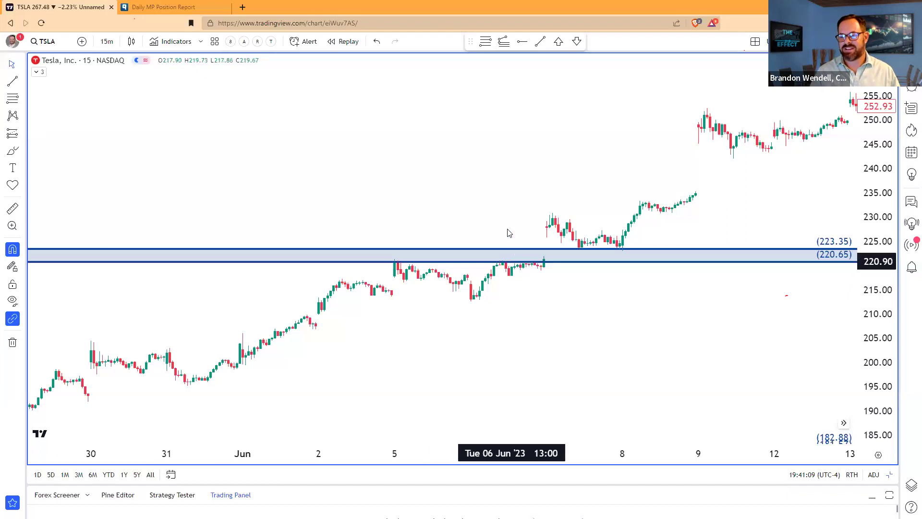
{"action": "right_click", "coordinate": [616, 325]}
{"action": "left_click", "coordinate": [606, 401]}
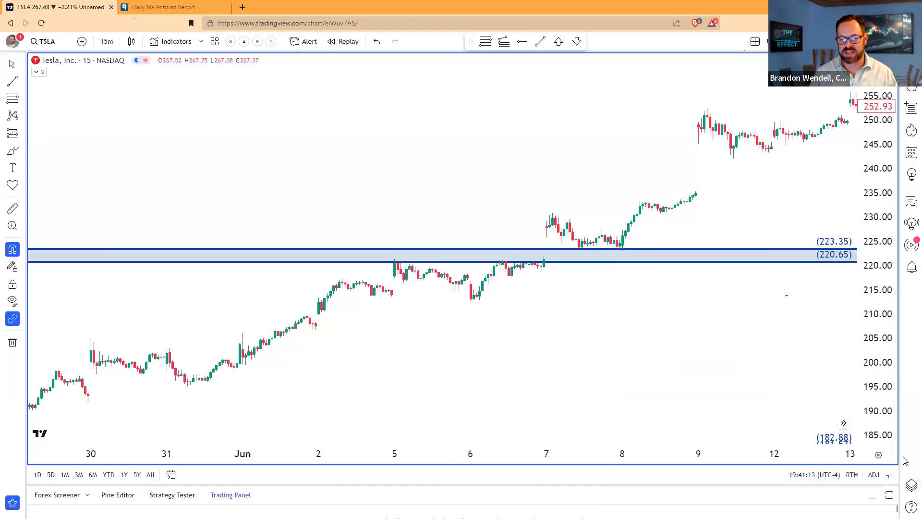
- Restore the multi-chart layout, maximize the S&P 500 Index 5-minute chart and widen it to cover late August to 12 September 2023
{"action": "left_click", "coordinate": [890, 475]}
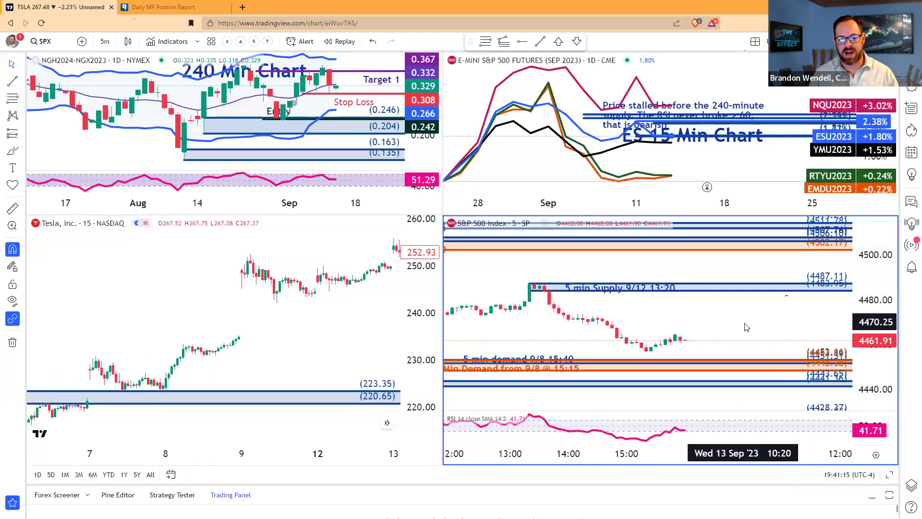
{"action": "left_click", "coordinate": [889, 475]}
{"action": "scroll", "coordinate": [487, 237], "scroll_direction": "down", "scroll_amount": 6}
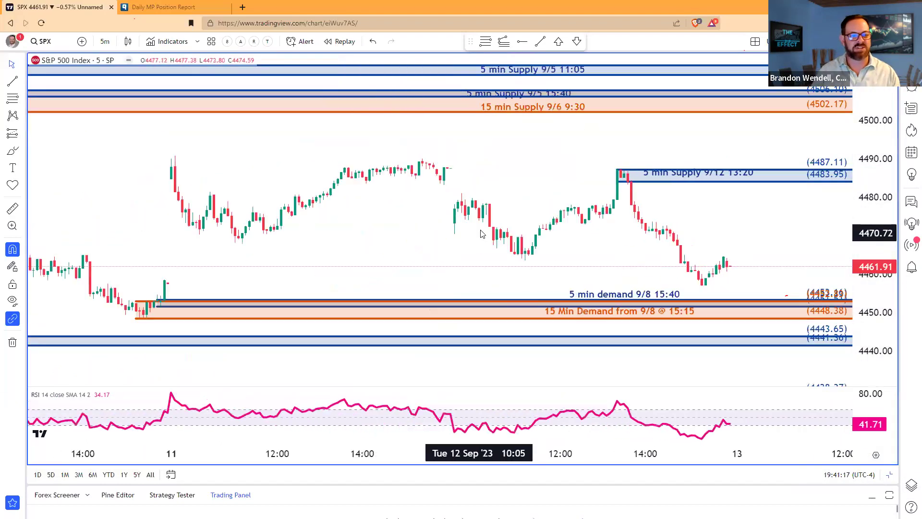
{"action": "scroll", "coordinate": [487, 234], "scroll_direction": "down", "scroll_amount": 3}
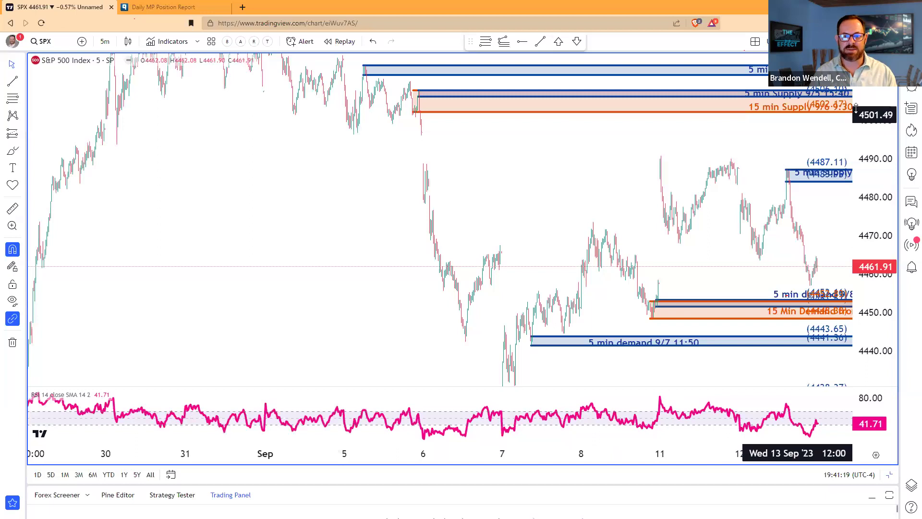
{"action": "left_click_drag", "start_coordinate": [880, 192], "coordinate": [880, 245]}
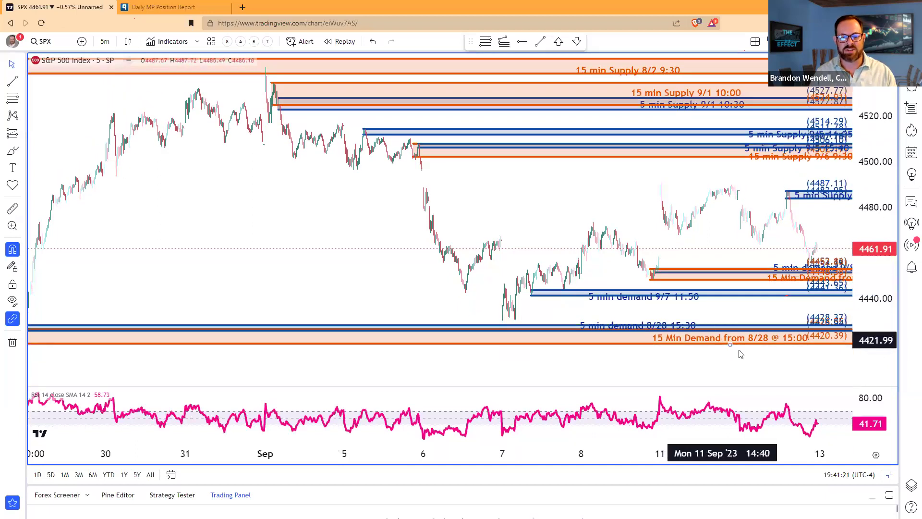
- Examine the labelled 5-minute and 15-minute S&P 500 demand zones back to mid-August 2023, ending at the 12 September candles
{"action": "left_click_drag", "start_coordinate": [473, 221], "coordinate": [504, 115]}
{"action": "scroll", "coordinate": [144, 294], "scroll_direction": "down", "scroll_amount": 2}
{"action": "left_click_drag", "start_coordinate": [226, 385], "coordinate": [472, 268]}
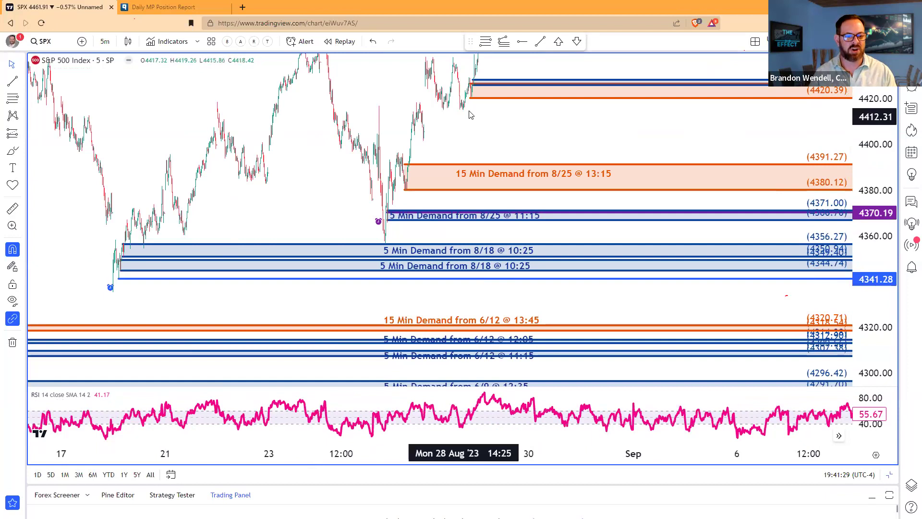
{"action": "left_click_drag", "start_coordinate": [338, 176], "coordinate": [221, 318]}
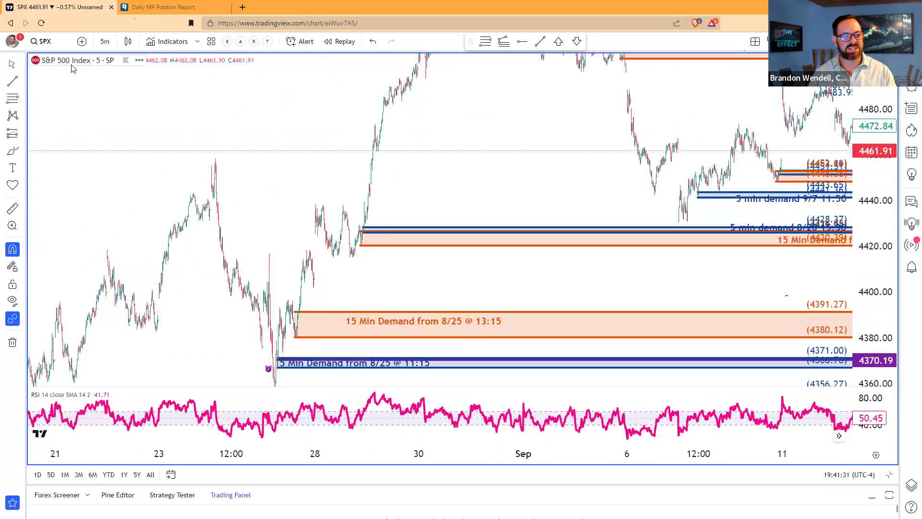
{"action": "scroll", "coordinate": [609, 133], "scroll_direction": "up", "scroll_amount": 2}
{"action": "scroll", "coordinate": [609, 133], "scroll_direction": "up", "scroll_amount": 3}
{"action": "left_click_drag", "start_coordinate": [609, 155], "coordinate": [778, 202]}
{"action": "left_click_drag", "start_coordinate": [885, 206], "coordinate": [885, 190]}
{"action": "scroll", "coordinate": [604, 190], "scroll_direction": "up", "scroll_amount": 3}
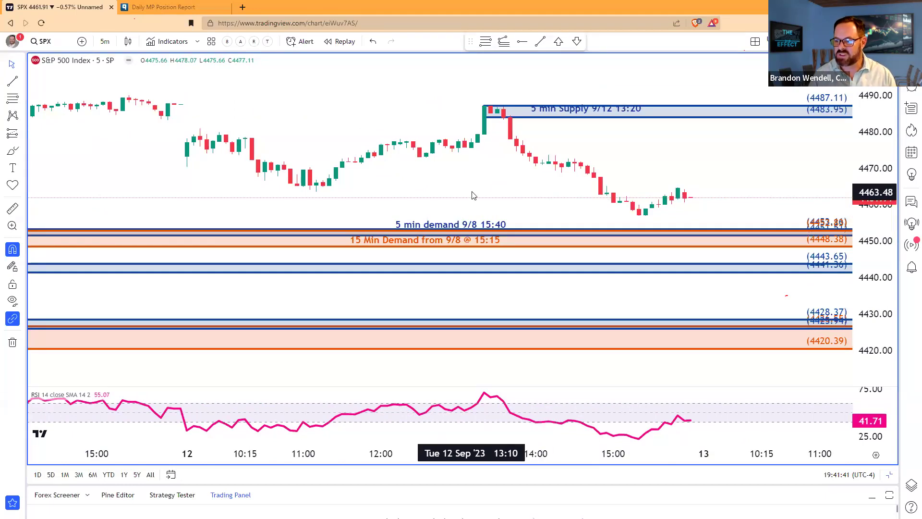
- Switch to the slide presentation and advance past the Today's Price Action slide
{"action": "key", "text": "alt+Tab"}
{"action": "left_click", "coordinate": [421, 167]}
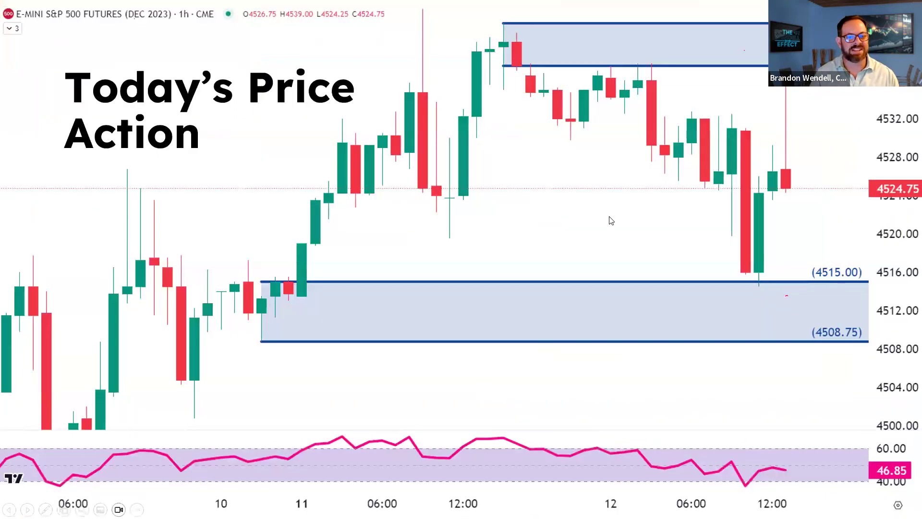
{"action": "left_click", "coordinate": [607, 216]}
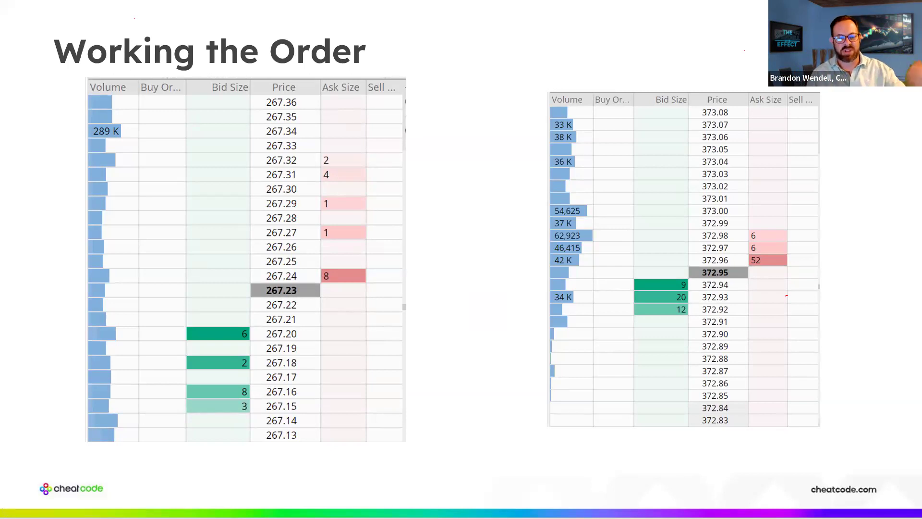
- Return to TradingView and restore the four-chart layout from the maximized S&P 500 chart
{"action": "key", "text": "alt+Tab"}
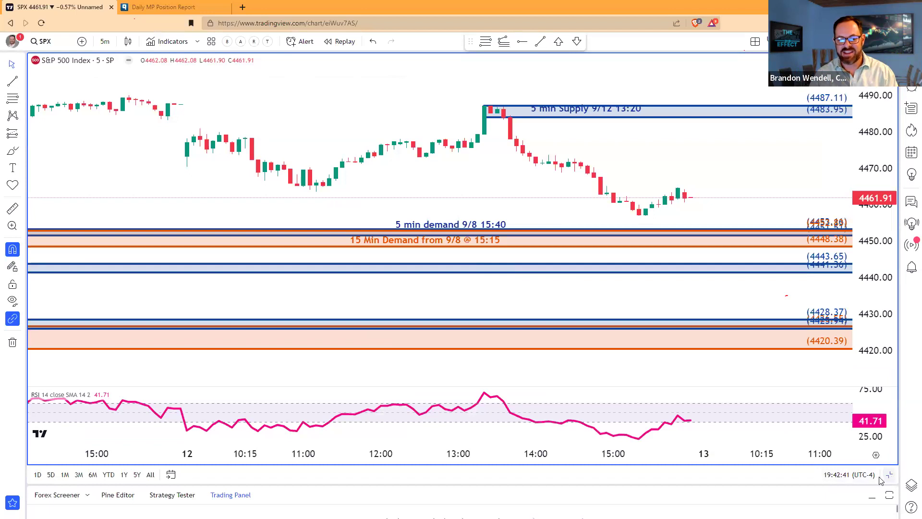
{"action": "left_click", "coordinate": [889, 474]}
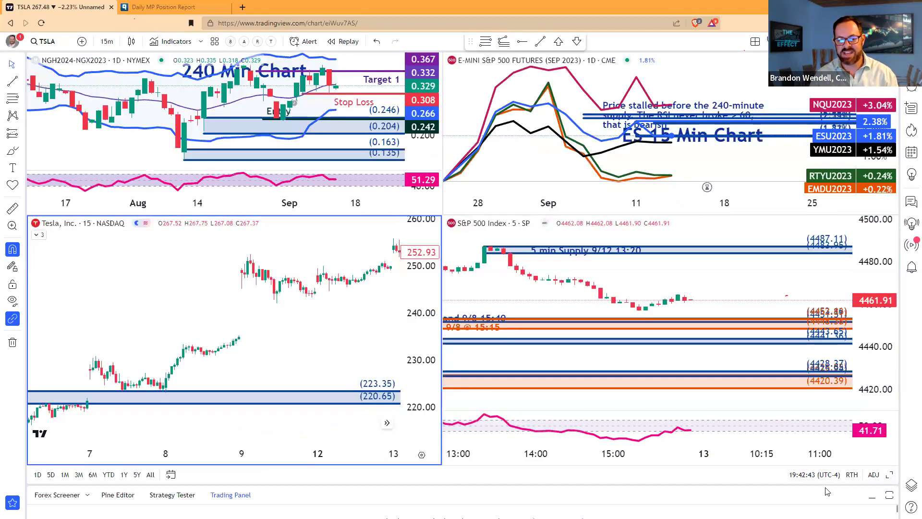
- Maximize the TSLA chart, change its symbol to EURUSD and set the interval to 240 minutes
{"action": "left_click", "coordinate": [888, 475]}
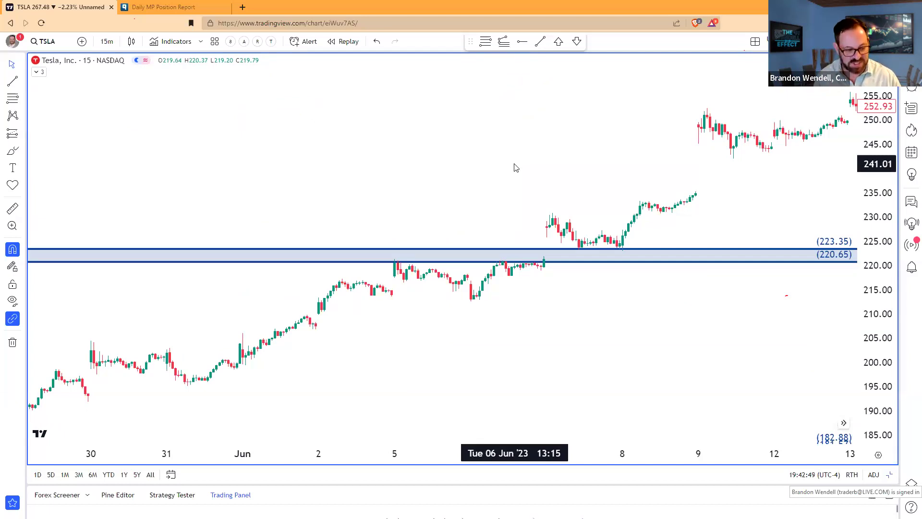
{"action": "type", "text": "EURUSD"}
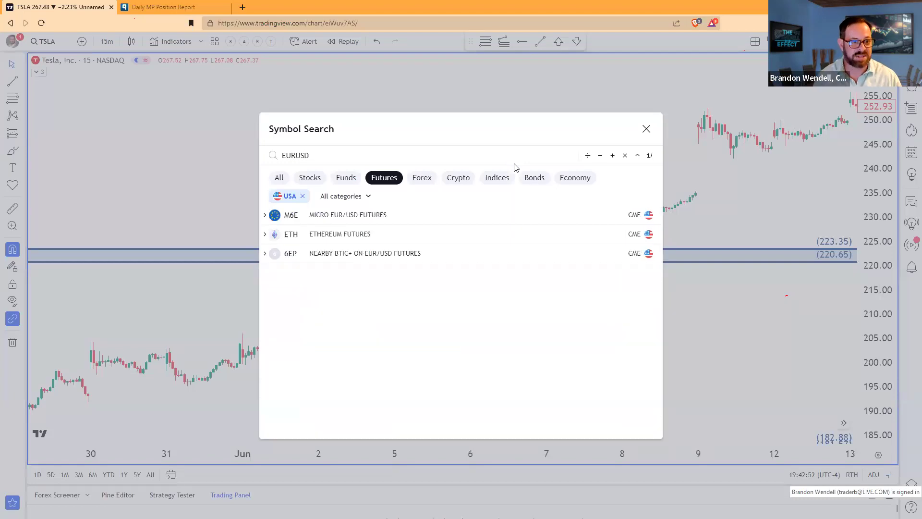
{"action": "key", "text": "Return"}
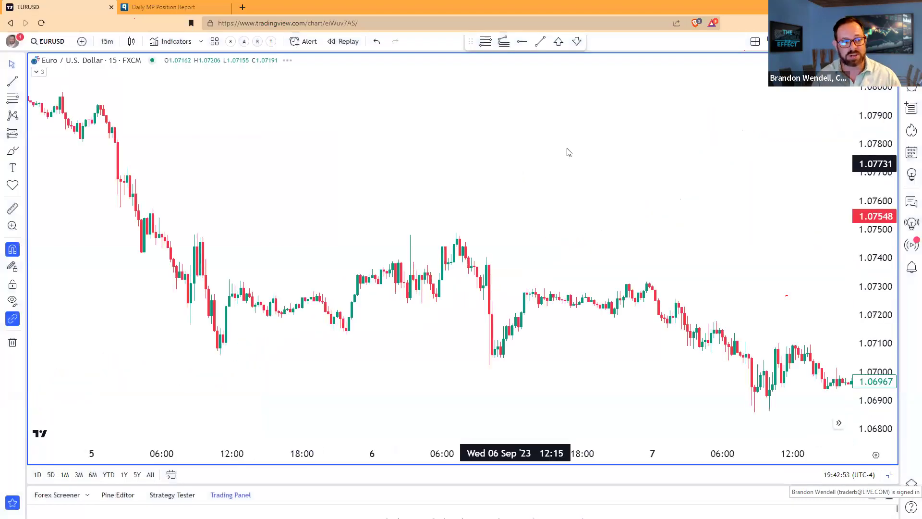
{"action": "type", "text": "240"}
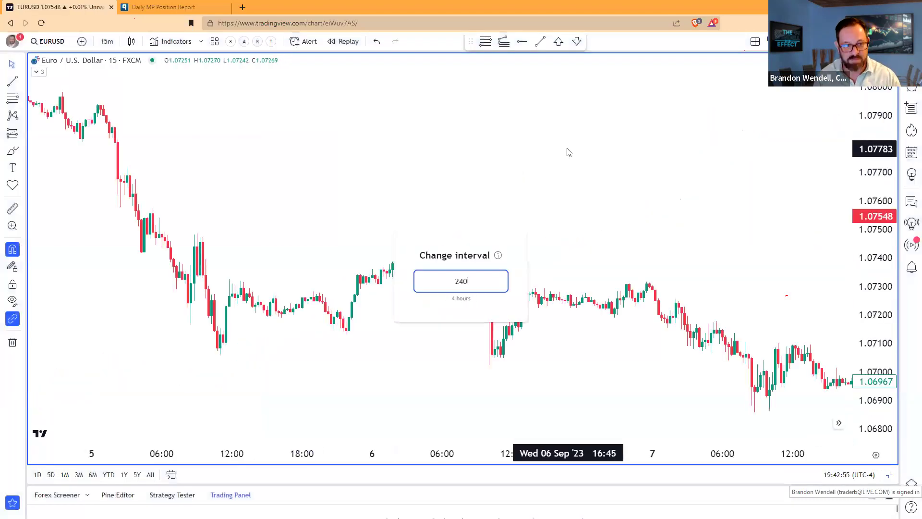
{"action": "key", "text": "Return"}
- Mark a EURUSD demand zone from 1.08036 to 1.08372 starting at the 15 June 2023 01:00 candle
{"action": "scroll", "coordinate": [541, 262], "scroll_direction": "up", "scroll_amount": 3}
{"action": "scroll", "coordinate": [541, 261], "scroll_direction": "up", "scroll_amount": 8}
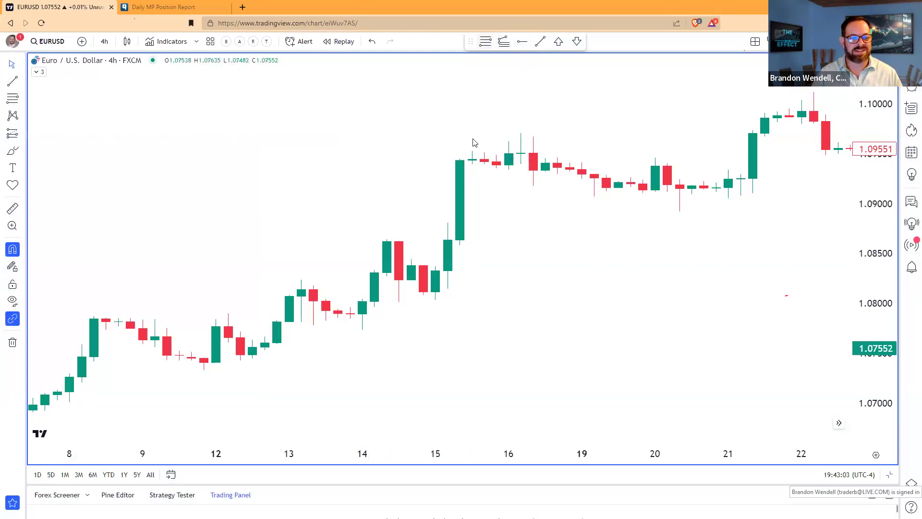
{"action": "left_click", "coordinate": [435, 299]}
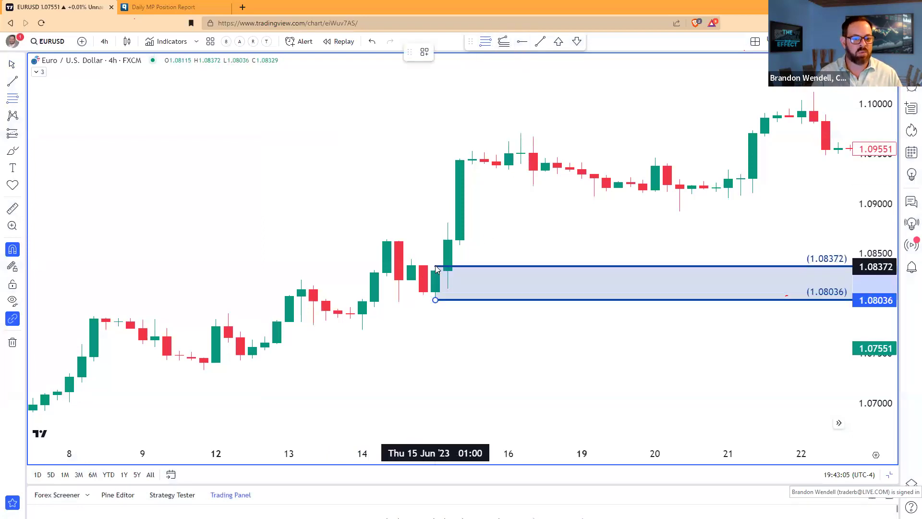
{"action": "left_click", "coordinate": [436, 269]}
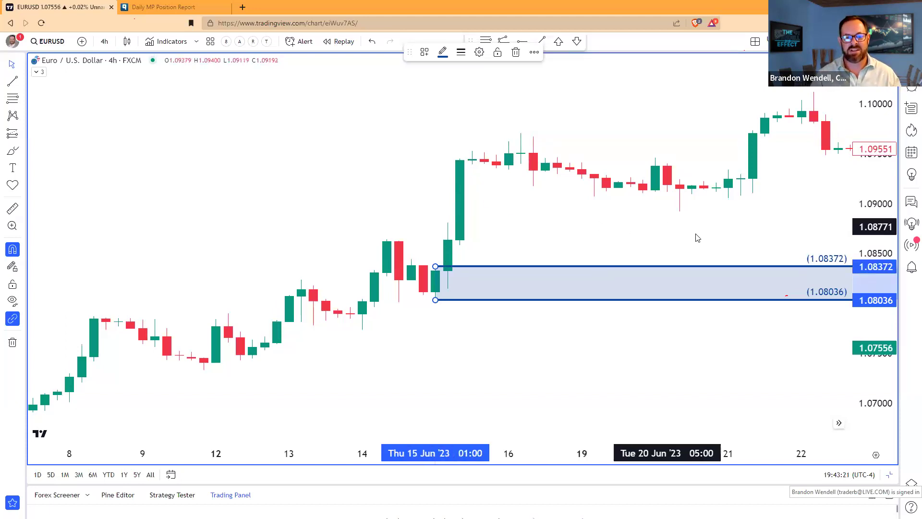
{"action": "left_click", "coordinate": [763, 230]}
- Raise the EURUSD demand zone's upper boundary to 1.08445, anchoring it at the 14 June 2023 17:00 candle
{"action": "scroll", "coordinate": [790, 228], "scroll_direction": "down", "scroll_amount": 5}
{"action": "left_click_drag", "start_coordinate": [795, 375], "coordinate": [661, 389]}
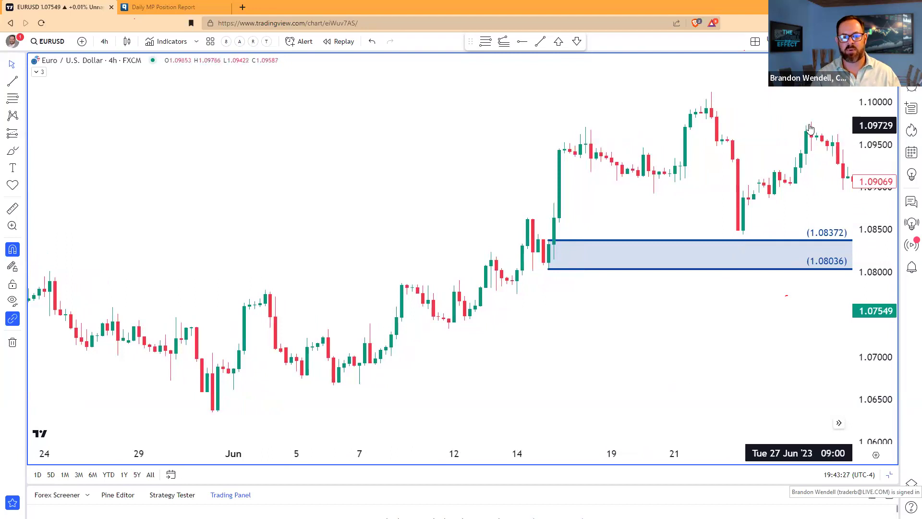
{"action": "left_click_drag", "start_coordinate": [549, 240], "coordinate": [538, 234]}
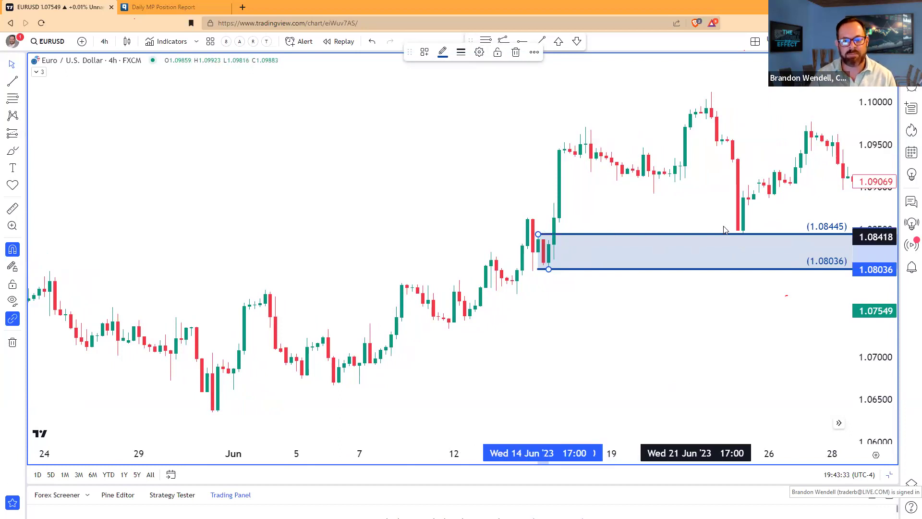
{"action": "left_click", "coordinate": [557, 241]}
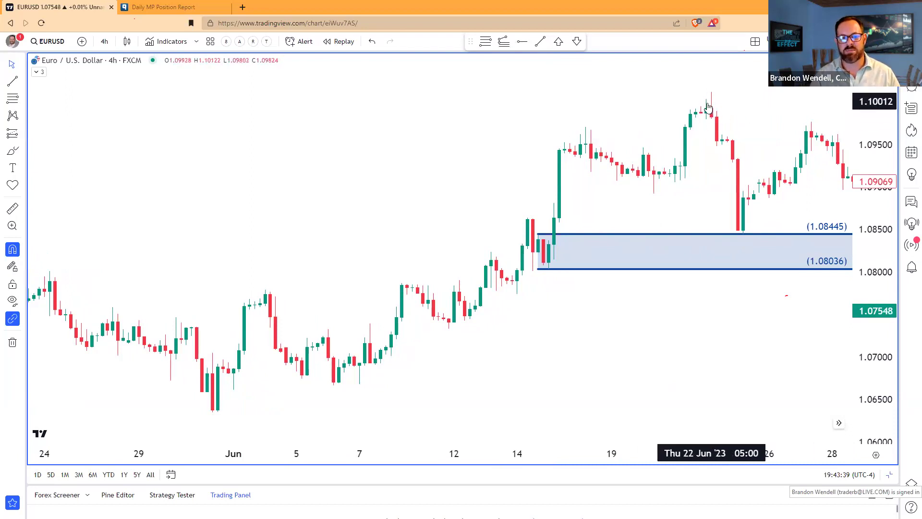
- Examine how EURUSD price reacts at the demand zone from late June through July 2023
{"action": "left_click_drag", "start_coordinate": [779, 119], "coordinate": [328, 162]}
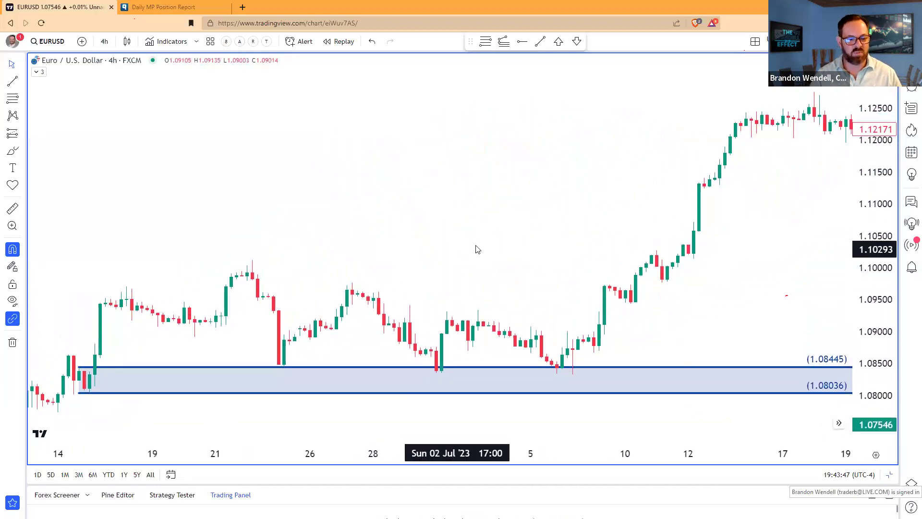
{"action": "scroll", "coordinate": [475, 248], "scroll_direction": "up", "scroll_amount": 5}
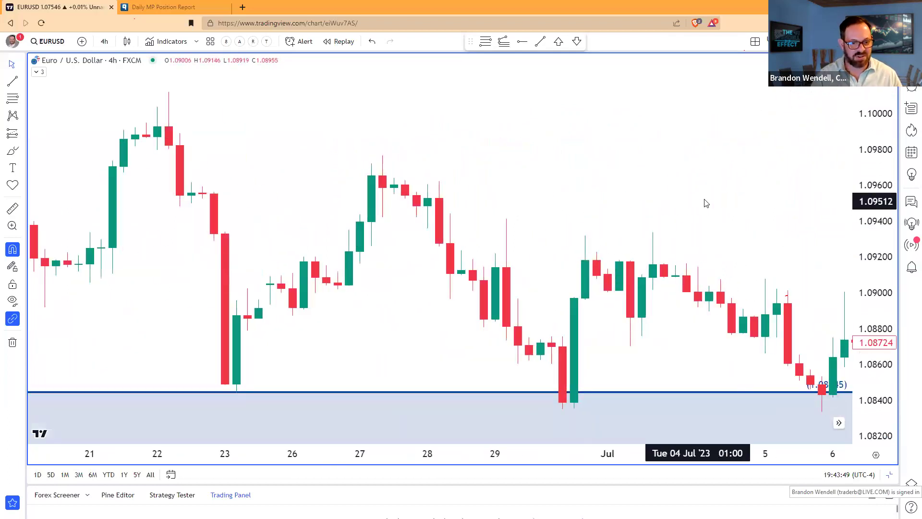
{"action": "scroll", "coordinate": [672, 201], "scroll_direction": "right", "scroll_amount": 2}
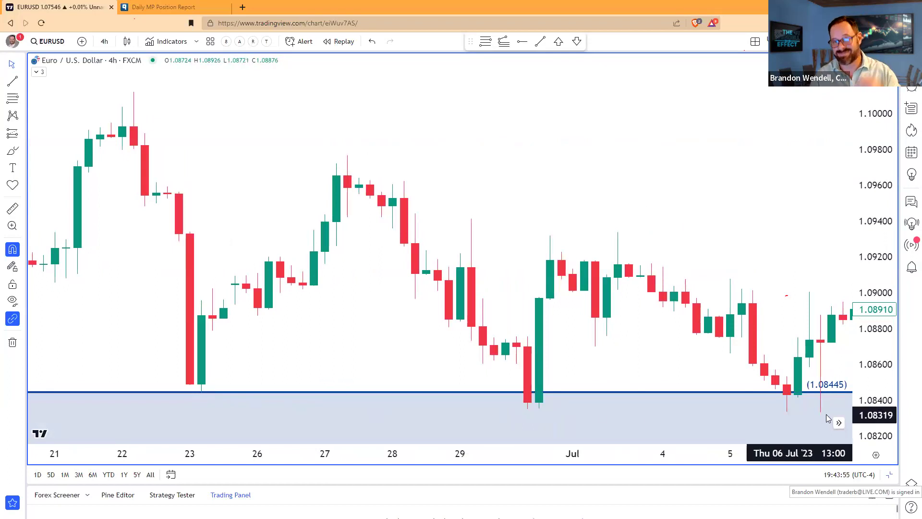
{"action": "scroll", "coordinate": [782, 236], "scroll_direction": "down", "scroll_amount": 3}
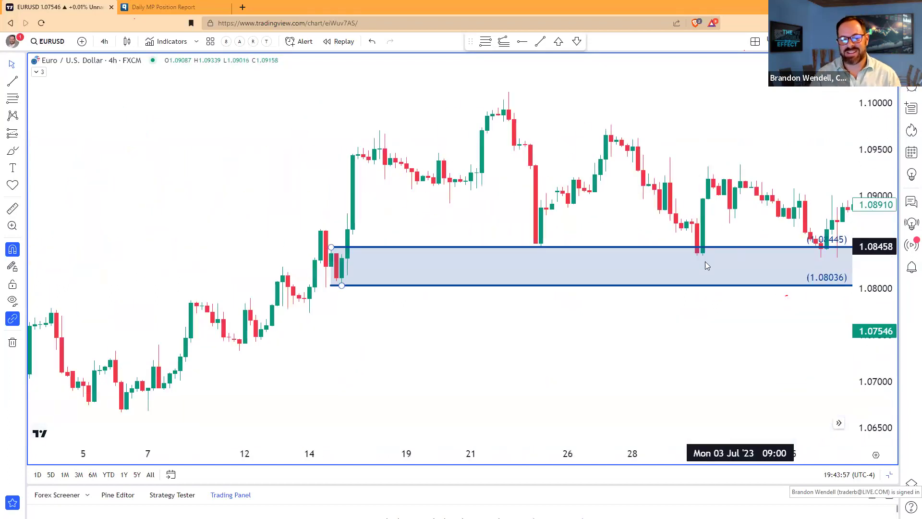
{"action": "left_click_drag", "start_coordinate": [797, 161], "coordinate": [449, 189]}
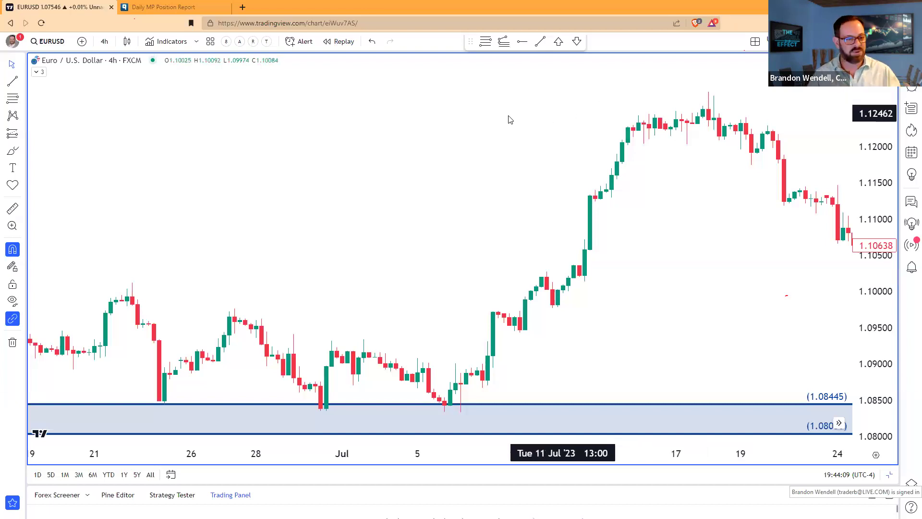
- Load the October 2023 crude oil futures contract CLV2023 and set the chart to 5 minutes
{"action": "type", "text": "CLV2023"}
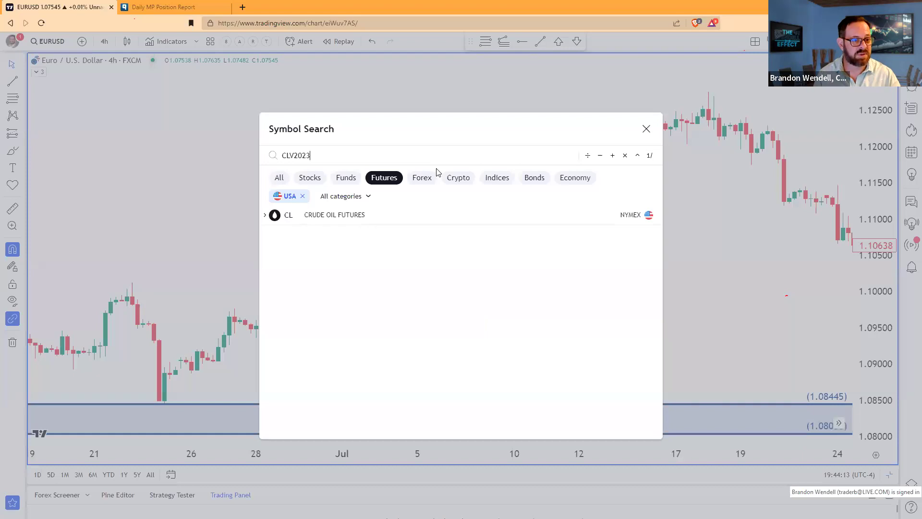
{"action": "key", "text": "Return"}
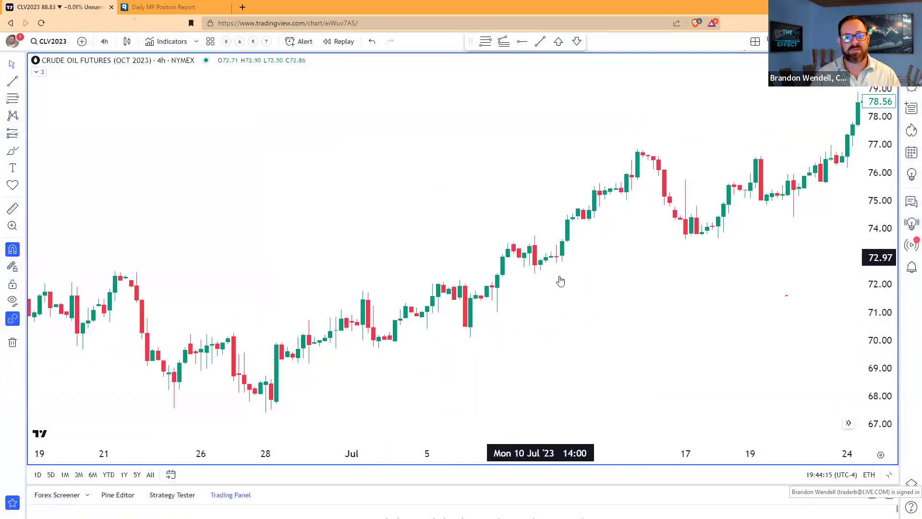
{"action": "type", "text": "5"}
{"action": "key", "text": "Return"}
- Remove the existing drawings from the 5-minute crude oil chart
{"action": "scroll", "coordinate": [511, 234], "scroll_direction": "down", "scroll_amount": 10}
{"action": "scroll", "coordinate": [161, 317], "scroll_direction": "up", "scroll_amount": 10}
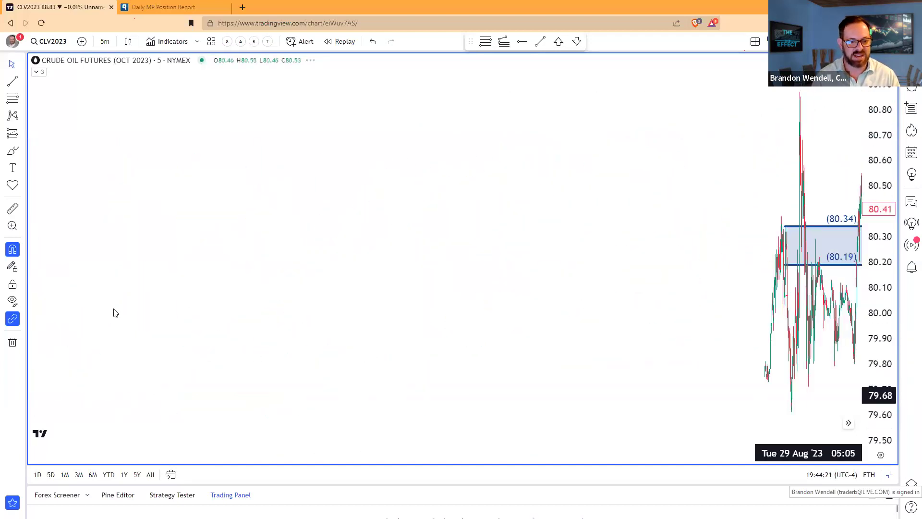
{"action": "right_click", "coordinate": [540, 204]}
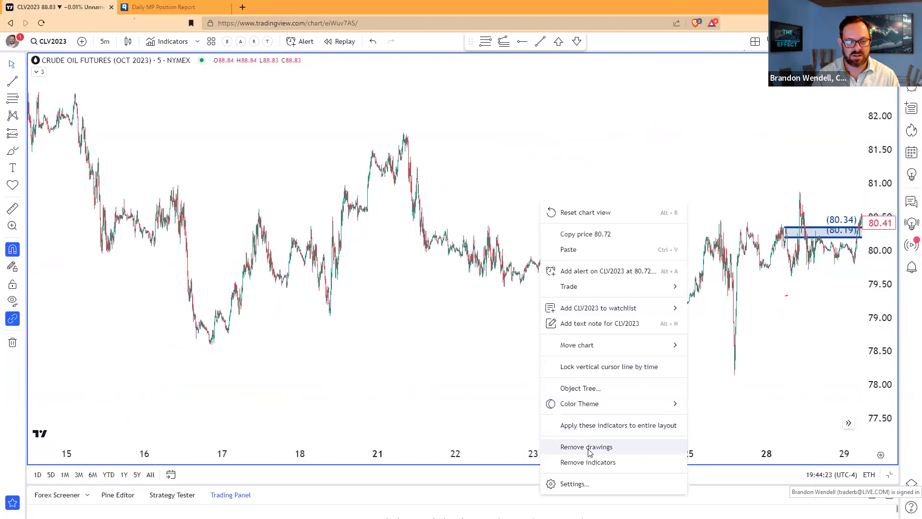
{"action": "left_click", "coordinate": [587, 447]}
- Mark two crude oil demand zones on the 29 August 2023 rally, at 79.85 to 79.96 and 80.02 to 80.20
{"action": "scroll", "coordinate": [624, 182], "scroll_direction": "up", "scroll_amount": 3}
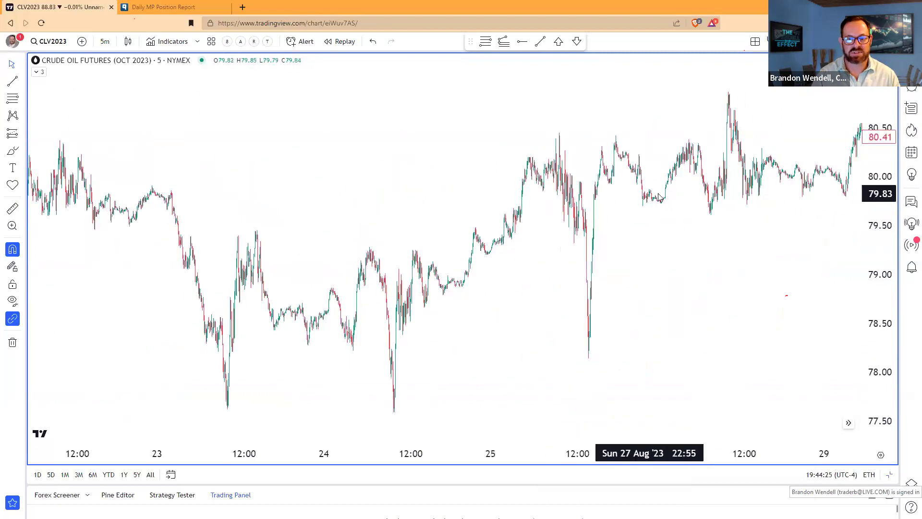
{"action": "scroll", "coordinate": [659, 197], "scroll_direction": "up", "scroll_amount": 6}
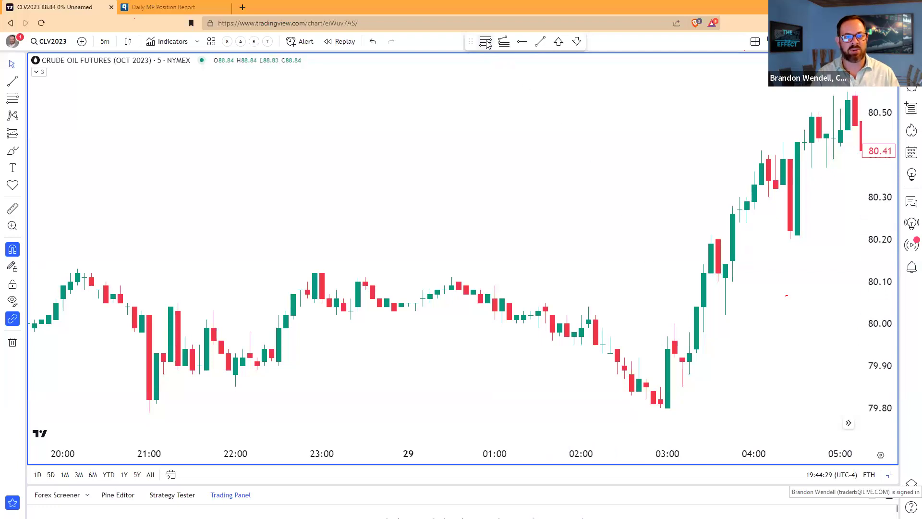
{"action": "left_click_drag", "start_coordinate": [675, 341], "coordinate": [682, 386]}
{"action": "left_click", "coordinate": [652, 314]}
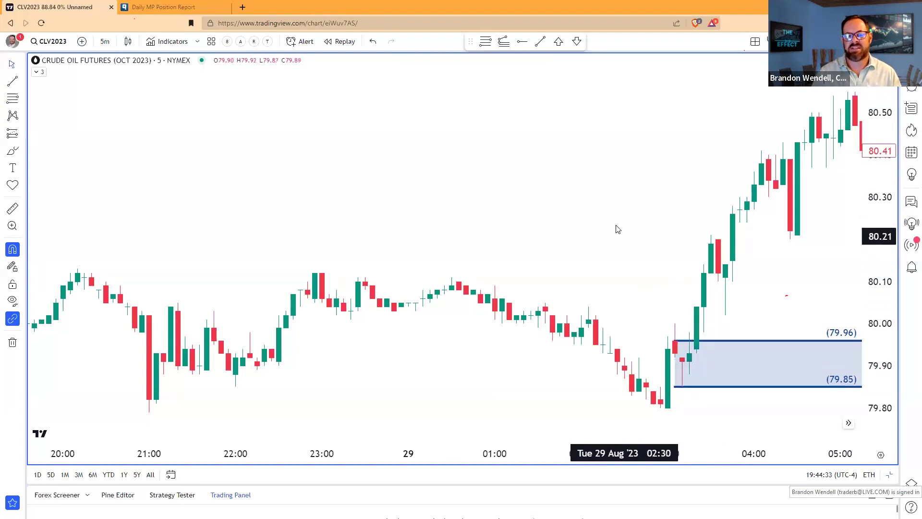
{"action": "left_click", "coordinate": [485, 42]}
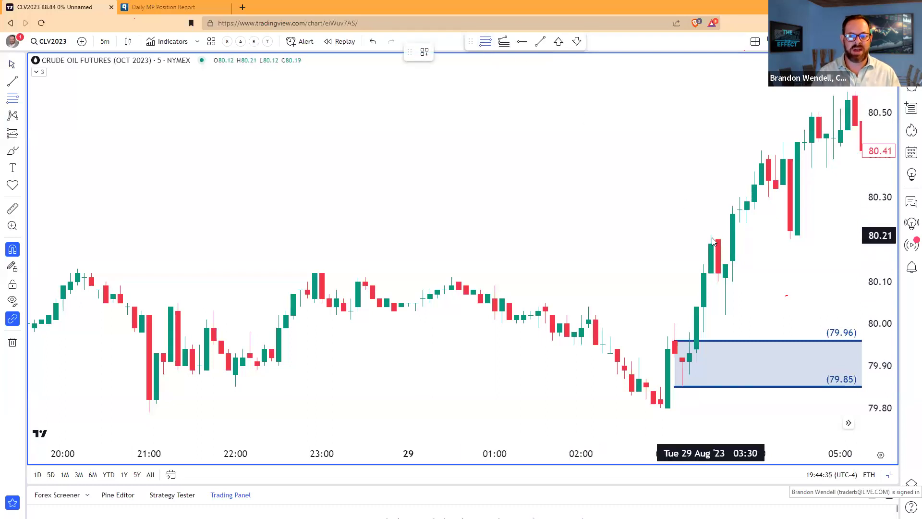
{"action": "left_click_drag", "start_coordinate": [720, 246], "coordinate": [722, 315]}
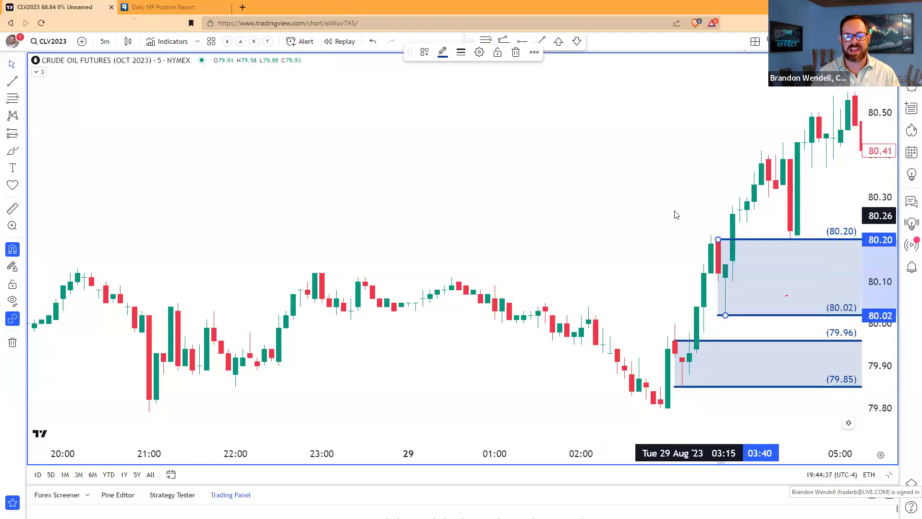
- Mark a crude oil supply zone from 81.59 to 81.72 before the 21 August 2023 morning drop
{"action": "scroll", "coordinate": [667, 215], "scroll_direction": "down", "scroll_amount": 3}
{"action": "scroll", "coordinate": [648, 218], "scroll_direction": "down", "scroll_amount": 3}
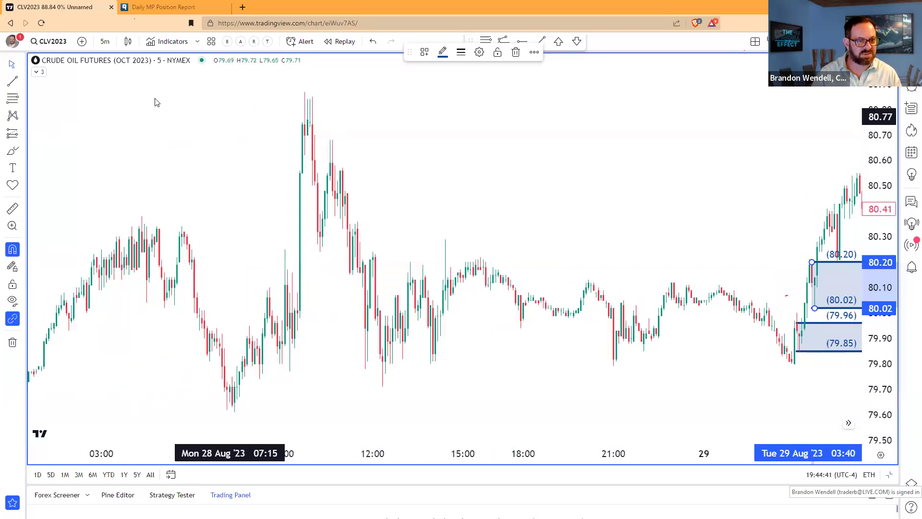
{"action": "scroll", "coordinate": [207, 139], "scroll_direction": "down", "scroll_amount": 3}
{"action": "scroll", "coordinate": [209, 139], "scroll_direction": "down", "scroll_amount": 5}
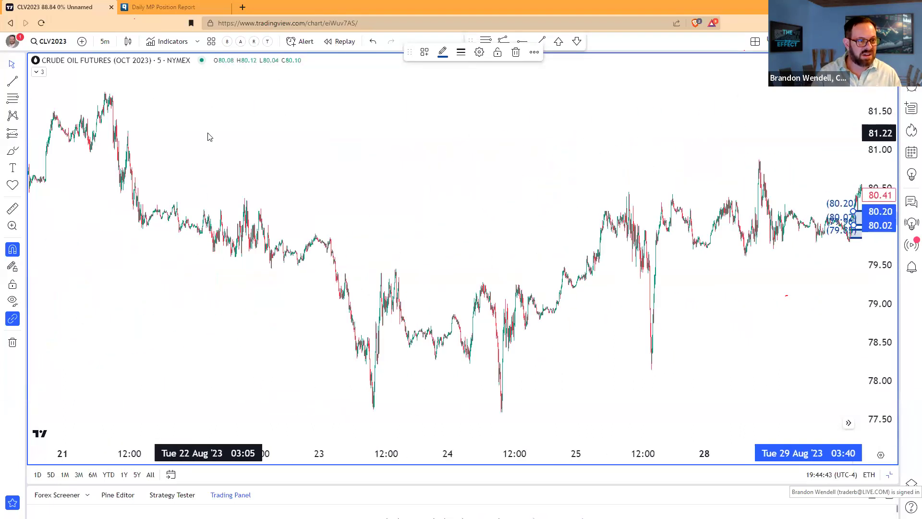
{"action": "left_click_drag", "start_coordinate": [246, 128], "coordinate": [805, 157]}
{"action": "scroll", "coordinate": [551, 184], "scroll_direction": "up", "scroll_amount": 5}
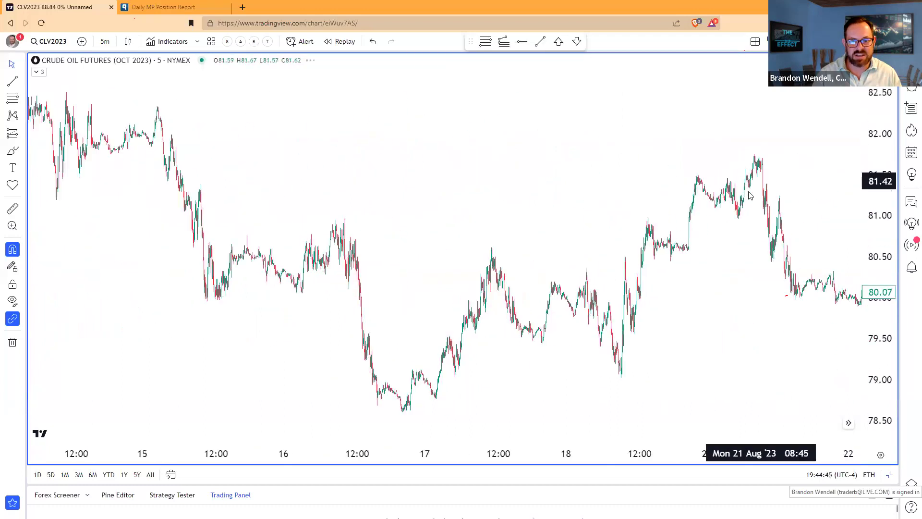
{"action": "scroll", "coordinate": [551, 185], "scroll_direction": "up", "scroll_amount": 3}
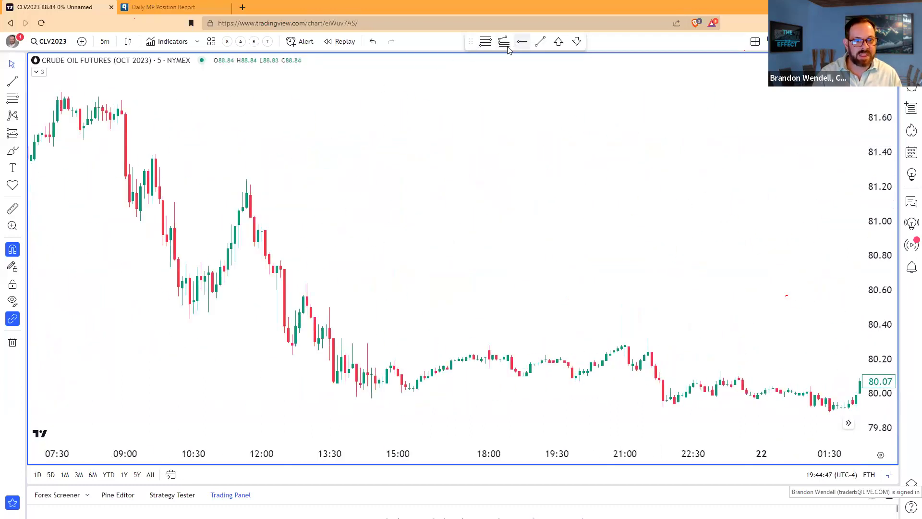
{"action": "left_click", "coordinate": [98, 97]}
{"action": "left_click", "coordinate": [114, 120]}
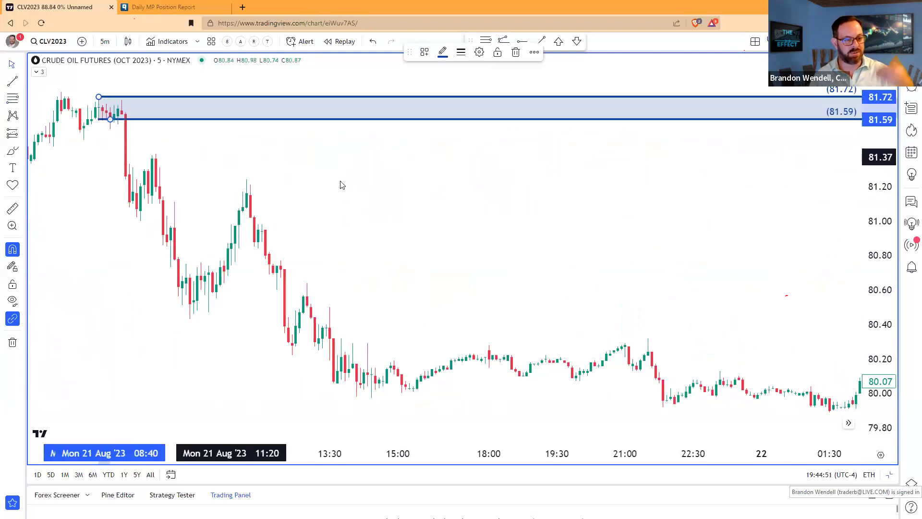
- Examine crude oil price action from the 21 August supply zone forward to the 29 August 2023 demand zones
{"action": "scroll", "coordinate": [739, 235], "scroll_direction": "down", "scroll_amount": 3}
{"action": "scroll", "coordinate": [543, 243], "scroll_direction": "down", "scroll_amount": 3}
{"action": "scroll", "coordinate": [624, 247], "scroll_direction": "right", "scroll_amount": 5}
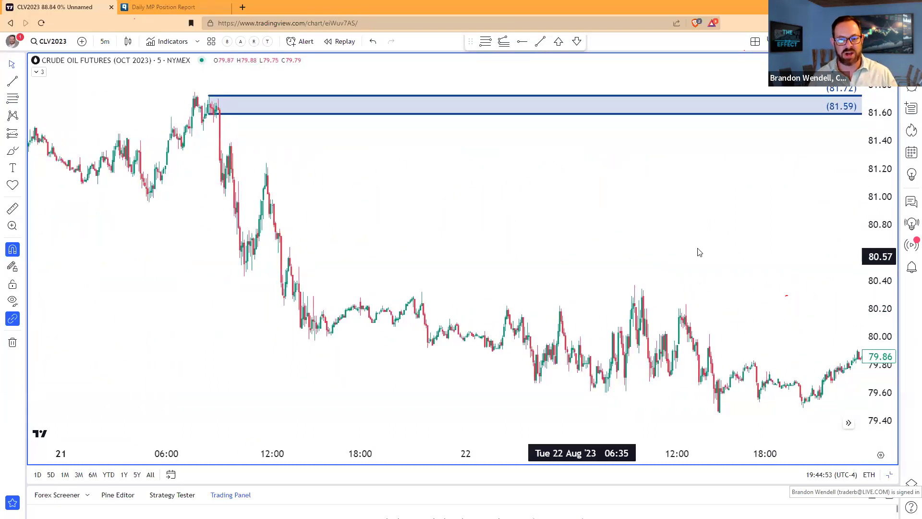
{"action": "scroll", "coordinate": [724, 243], "scroll_direction": "down", "scroll_amount": 3}
{"action": "scroll", "coordinate": [778, 241], "scroll_direction": "up", "scroll_amount": 3}
{"action": "scroll", "coordinate": [797, 246], "scroll_direction": "right", "scroll_amount": 10}
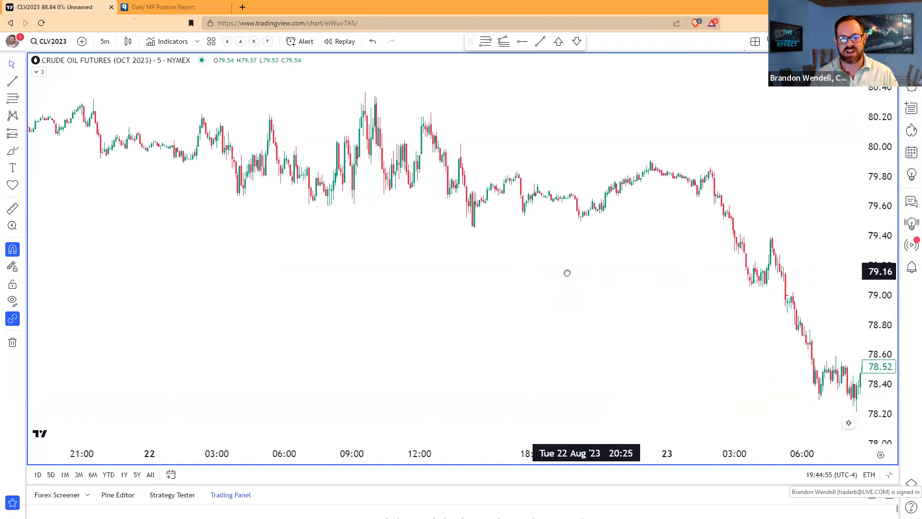
{"action": "scroll", "coordinate": [698, 208], "scroll_direction": "up", "scroll_amount": 2}
{"action": "scroll", "coordinate": [726, 200], "scroll_direction": "right", "scroll_amount": 15}
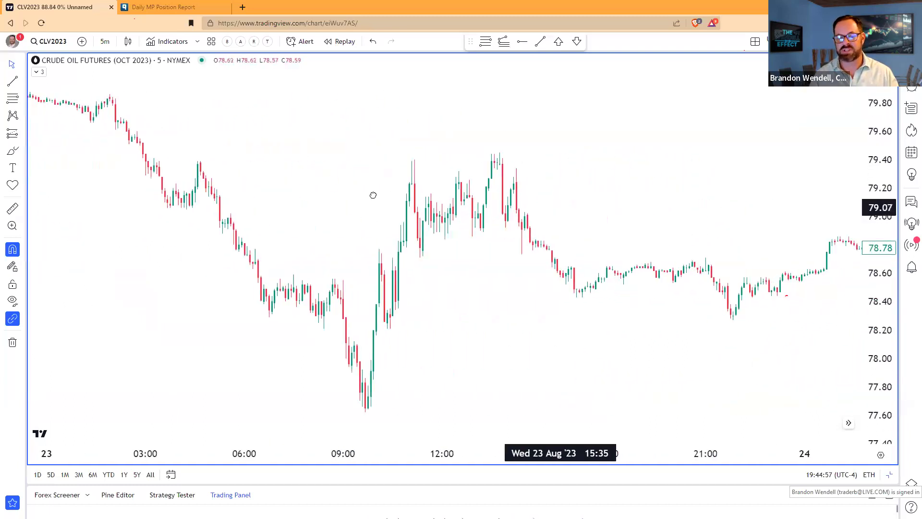
{"action": "scroll", "coordinate": [460, 212], "scroll_direction": "right", "scroll_amount": 15}
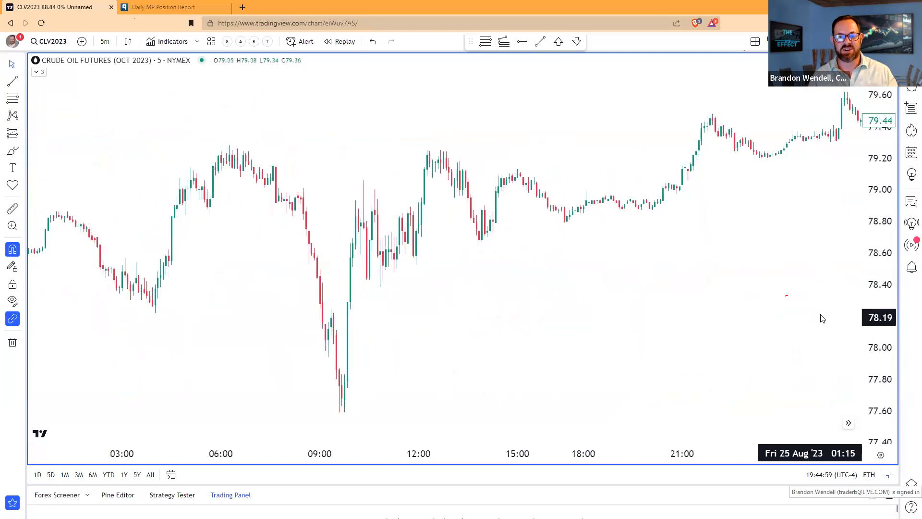
{"action": "scroll", "coordinate": [692, 252], "scroll_direction": "right", "scroll_amount": 15}
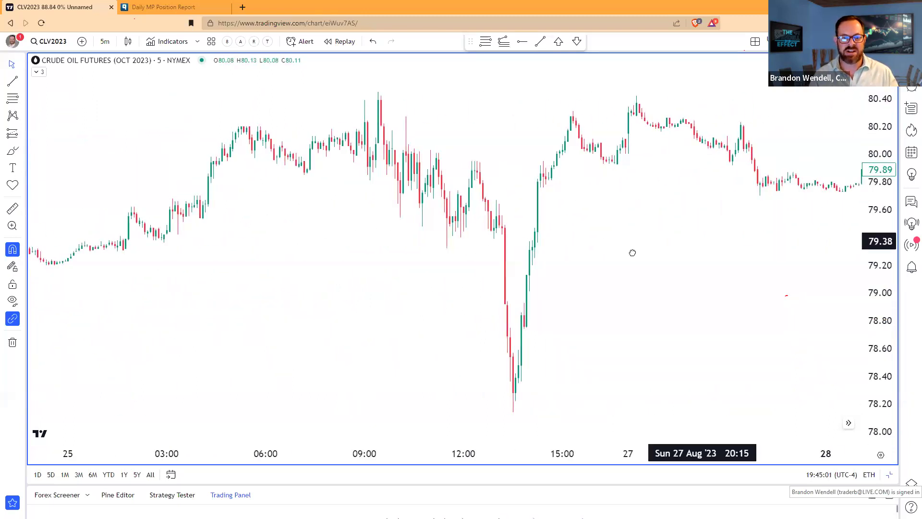
{"action": "scroll", "coordinate": [694, 220], "scroll_direction": "right", "scroll_amount": 15}
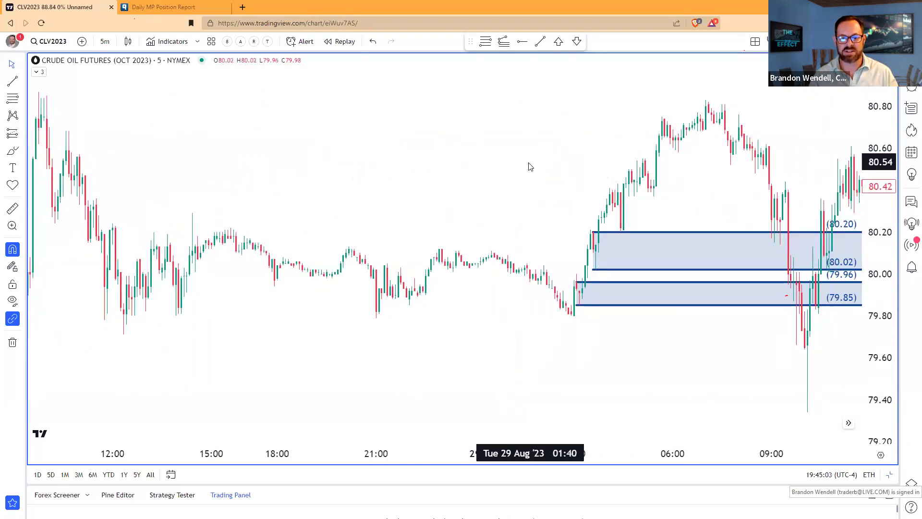
- Examine crude oil price action from the 29 August demand zones up to the 81.59 to 81.72 supply zone on 30 August
{"action": "left_click_drag", "start_coordinate": [448, 200], "coordinate": [635, 199]}
{"action": "scroll", "coordinate": [635, 199], "scroll_direction": "right", "scroll_amount": 5}
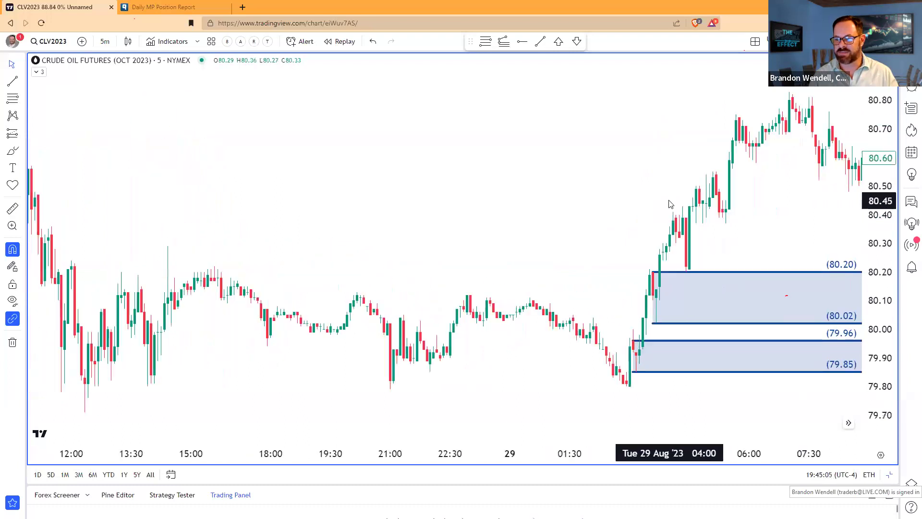
{"action": "scroll", "coordinate": [636, 167], "scroll_direction": "right", "scroll_amount": 5}
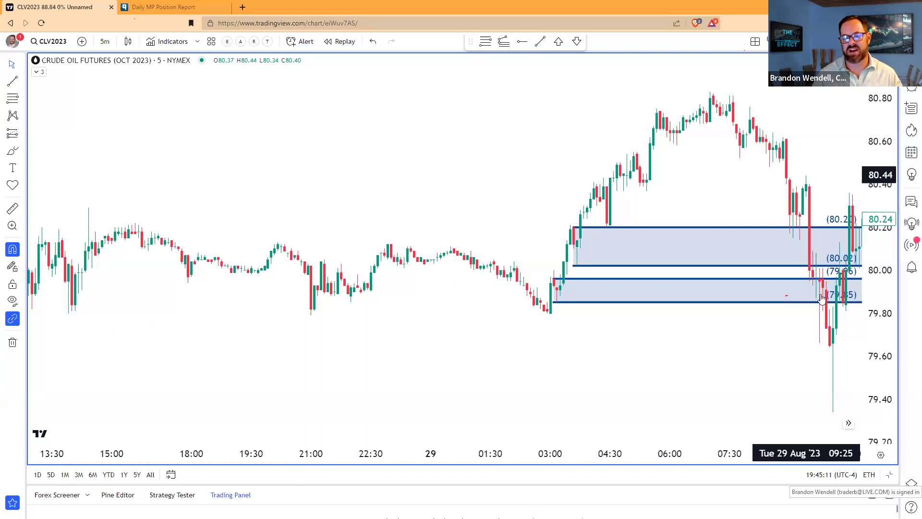
{"action": "left_click", "coordinate": [806, 183]}
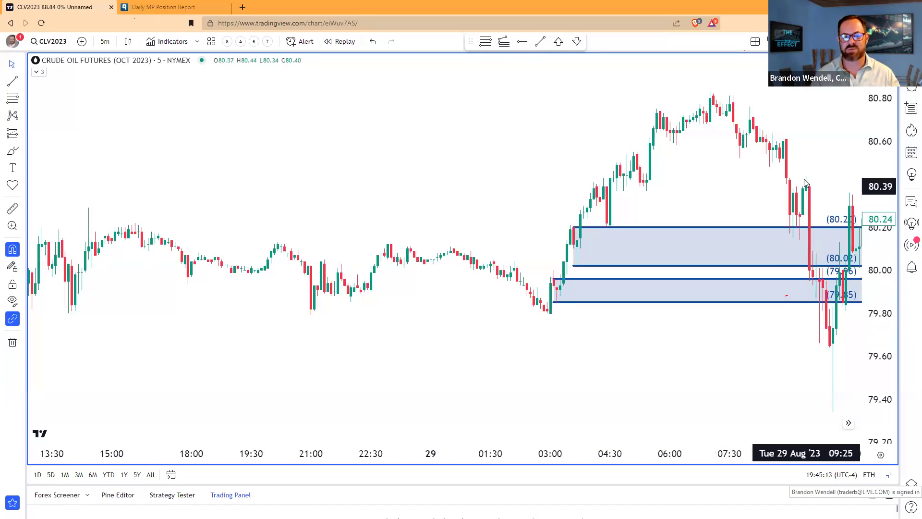
{"action": "left_click_drag", "start_coordinate": [773, 143], "coordinate": [255, 178]}
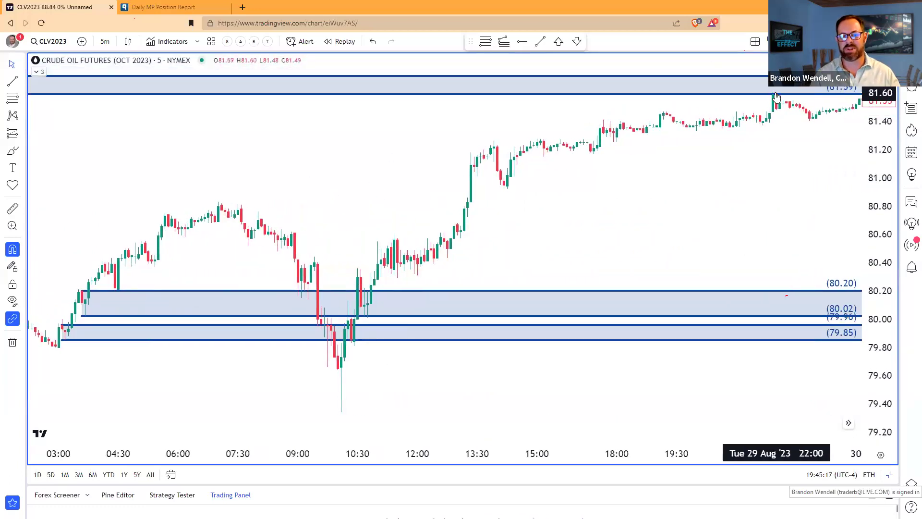
{"action": "left_click_drag", "start_coordinate": [815, 174], "coordinate": [583, 152]}
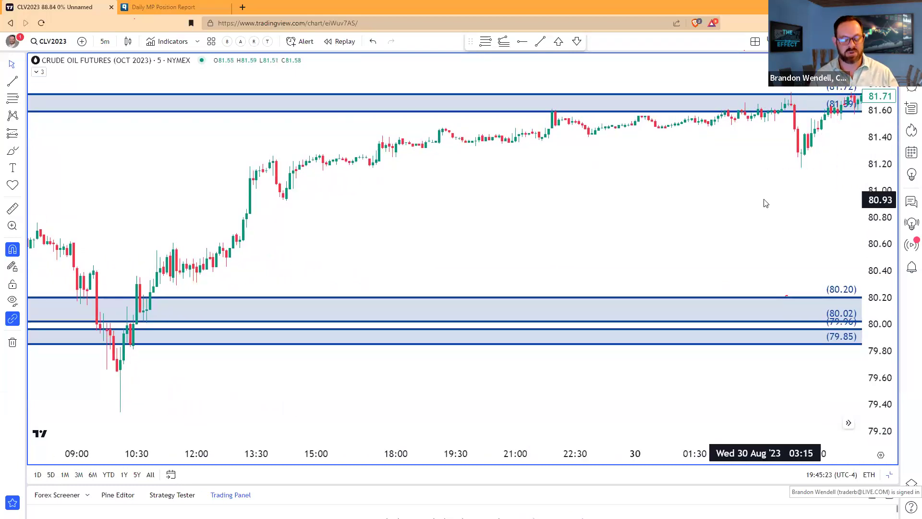
- Switch to the slide presentation and advance to the "Learn how to Trade Like a Pro!" slide
{"action": "key", "text": "alt+Tab"}
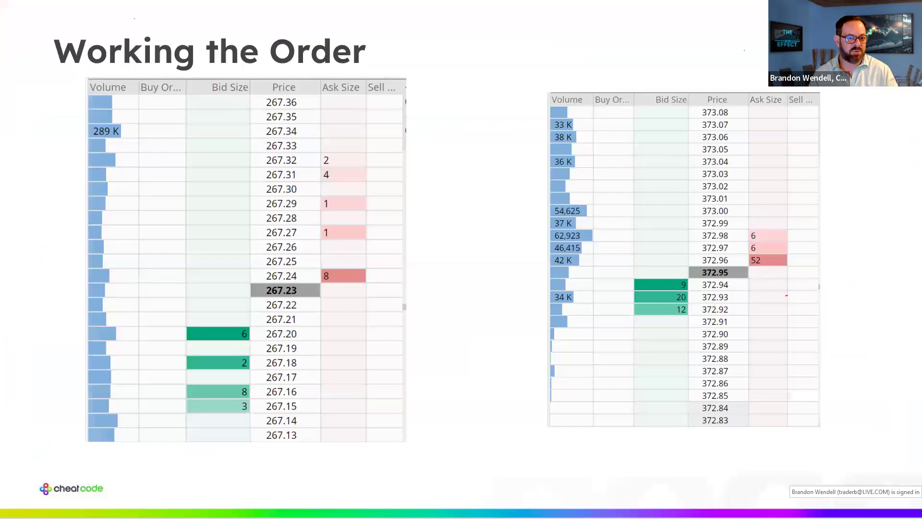
{"action": "key", "text": "Right"}
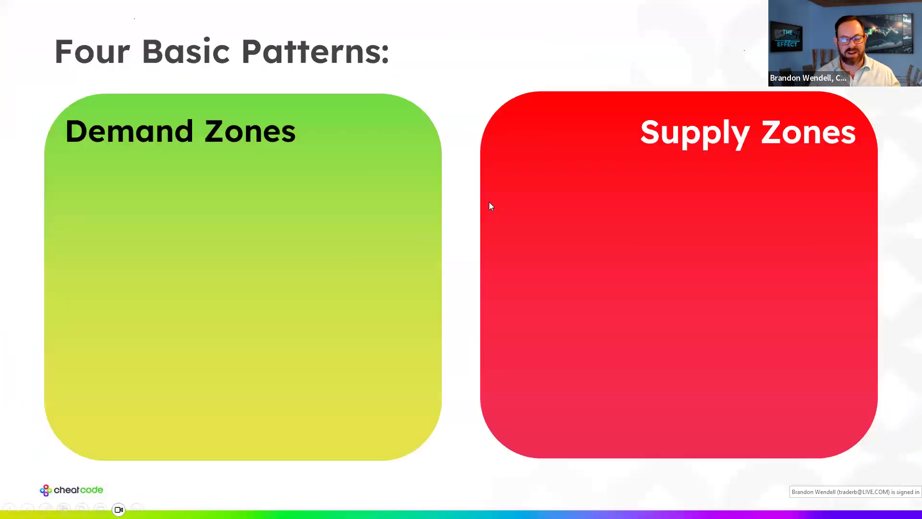
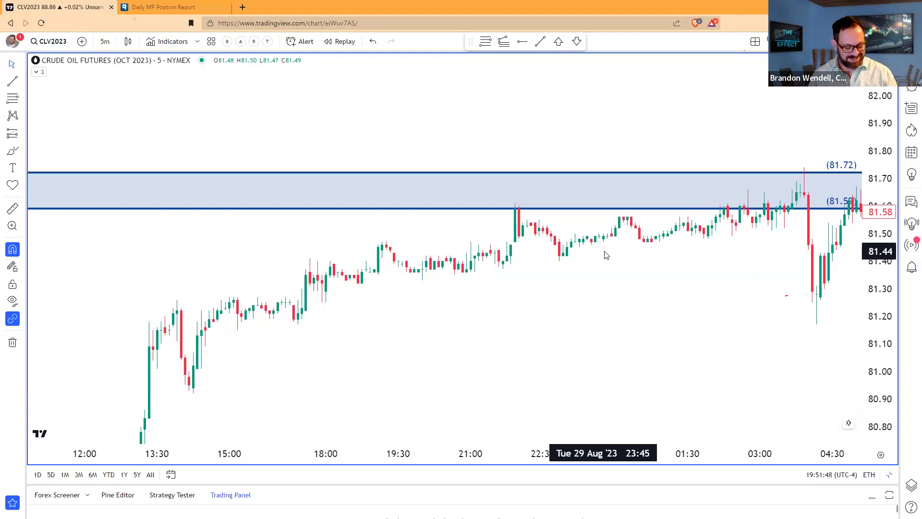
{"action": "key", "text": "alt+Tab"}
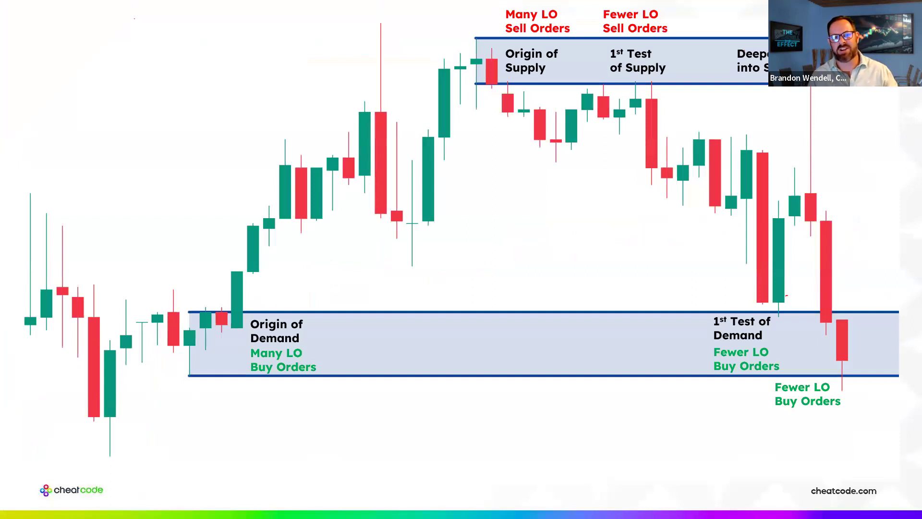
{"action": "key", "text": "Right"}
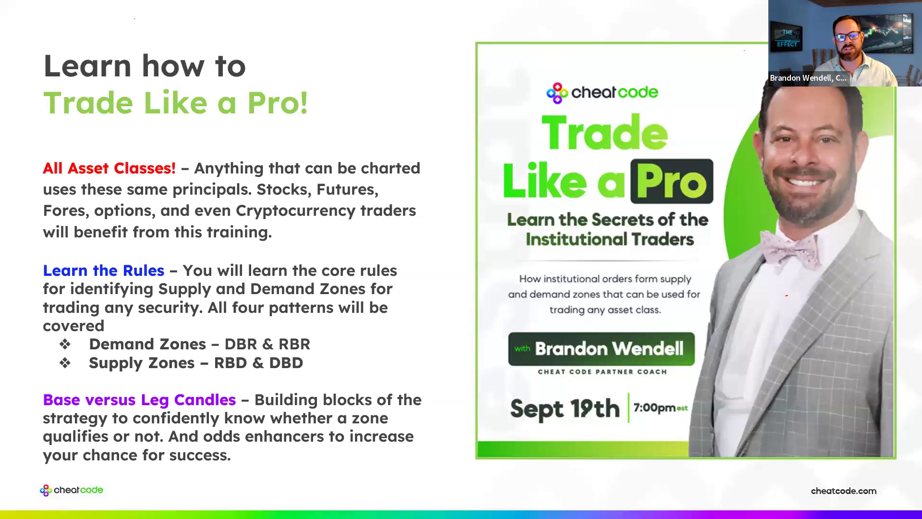
- Return to TradingView, restore the multi-chart layout and maximize the S&P 500 Index 5-minute chart around 12 September
{"action": "key", "text": "alt+Tab"}
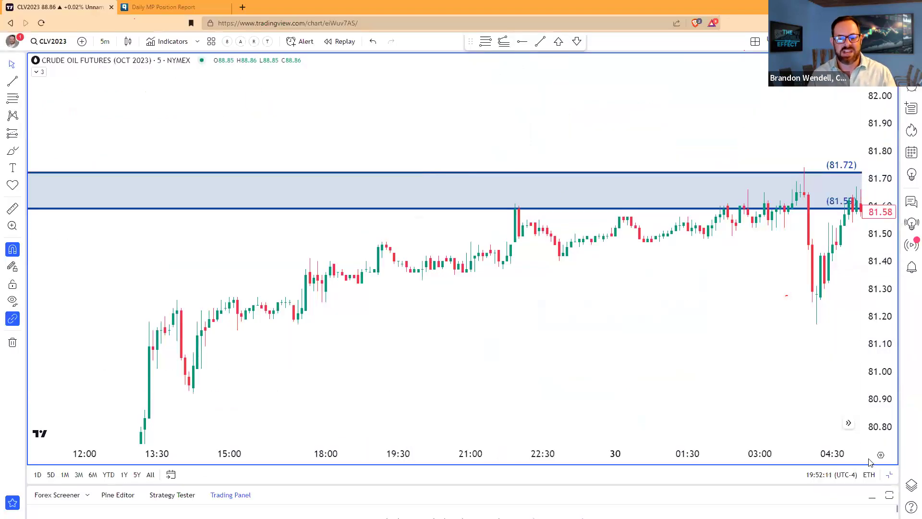
{"action": "left_click", "coordinate": [889, 474]}
{"action": "left_click", "coordinate": [859, 416]}
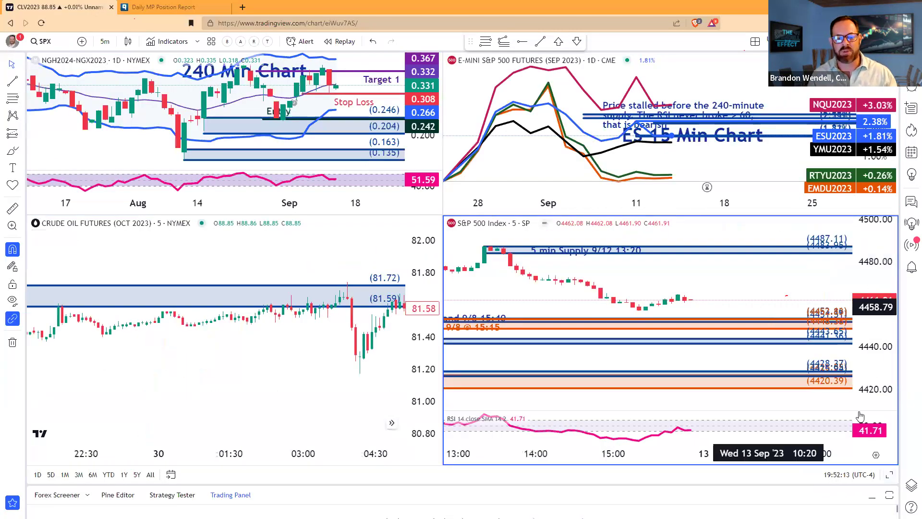
{"action": "left_click", "coordinate": [890, 474]}
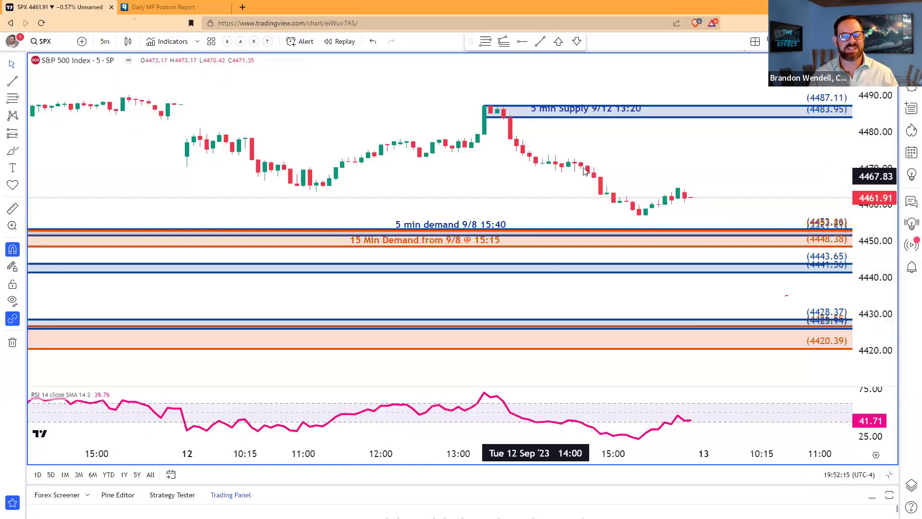
{"action": "scroll", "coordinate": [708, 131], "scroll_direction": "left", "scroll_amount": 5}
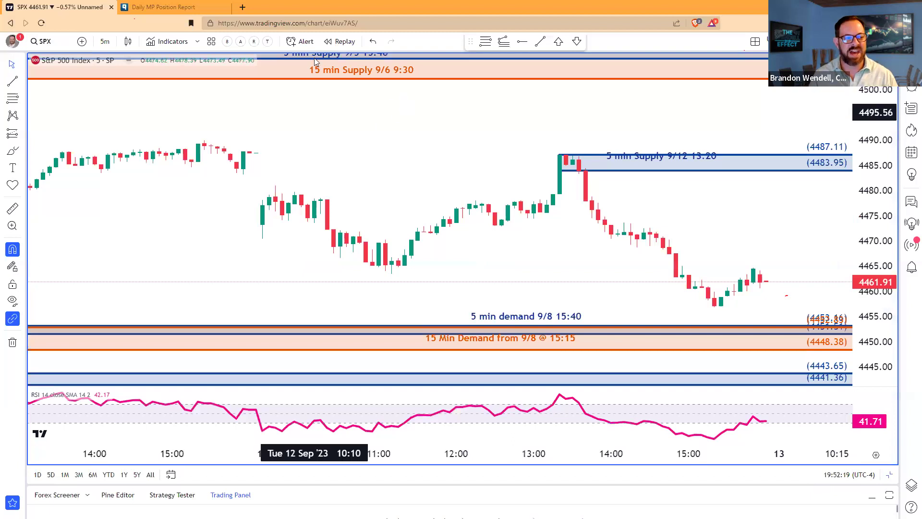
- Open File Explorer and go to the OneDrive - Personal folder
{"action": "key", "text": "super"}
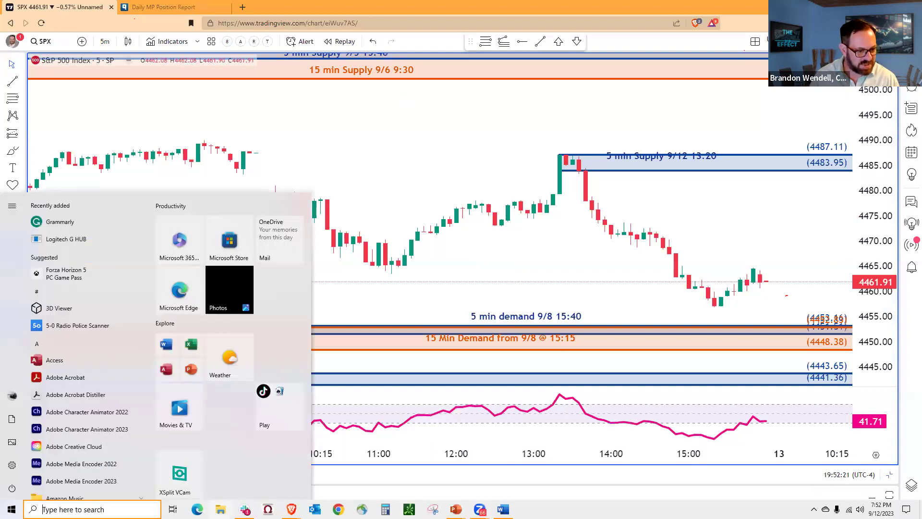
{"action": "left_click", "coordinate": [384, 456]}
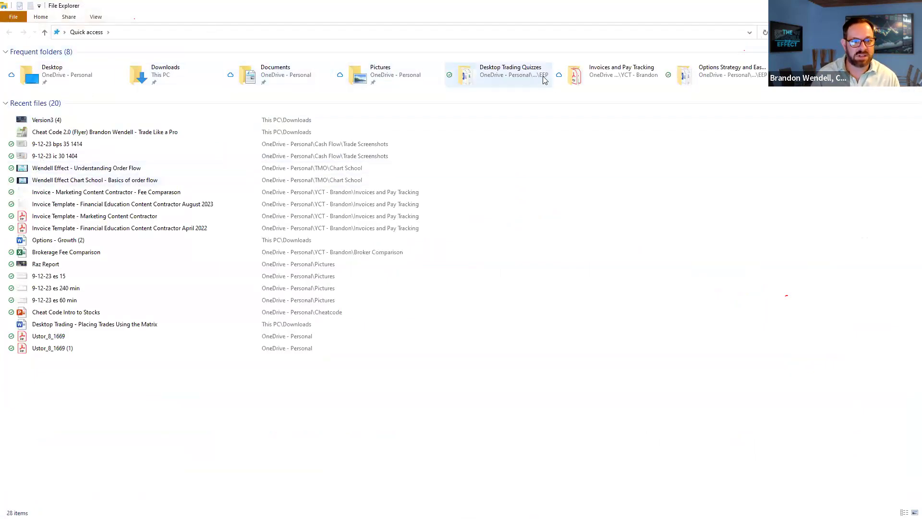
{"action": "double_click", "coordinate": [618, 74]}
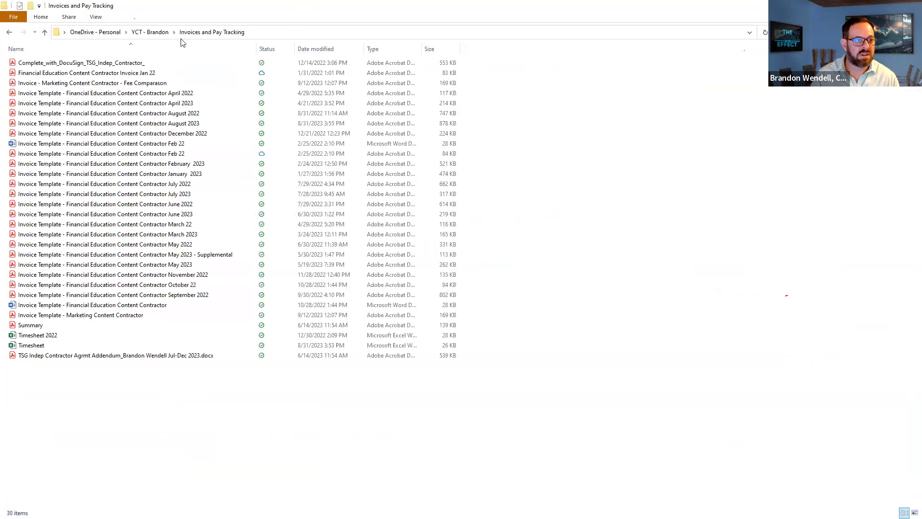
{"action": "left_click", "coordinate": [44, 33]}
{"action": "left_click", "coordinate": [44, 32]}
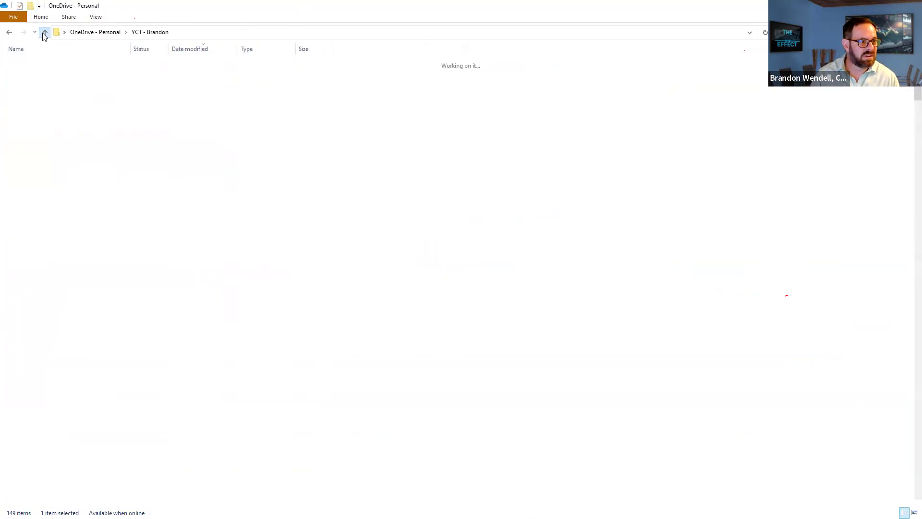
- Open the Trade Screenshots folder inside the Cash Flow folder
{"action": "scroll", "coordinate": [22, 168], "scroll_direction": "up", "scroll_amount": 11}
{"action": "scroll", "coordinate": [61, 247], "scroll_direction": "down", "scroll_amount": 20}
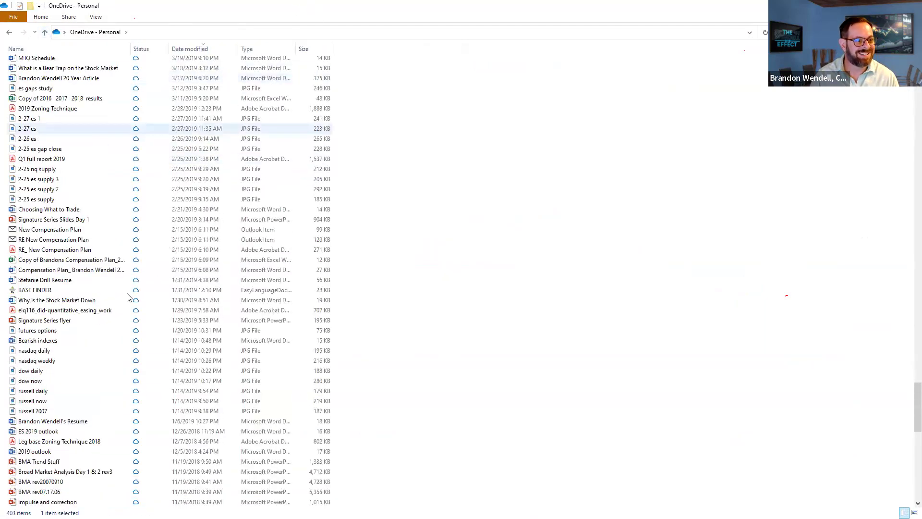
{"action": "scroll", "coordinate": [61, 247], "scroll_direction": "up", "scroll_amount": 1}
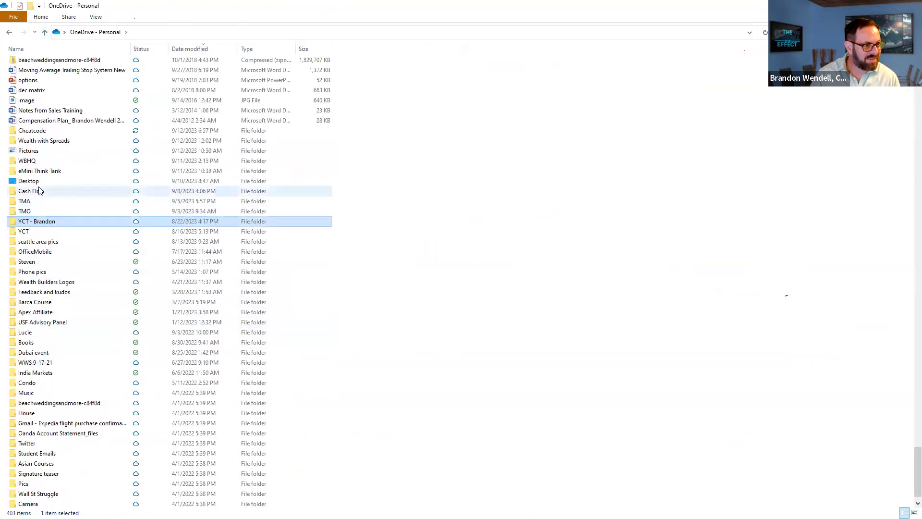
{"action": "double_click", "coordinate": [62, 190]}
{"action": "double_click", "coordinate": [32, 62]}
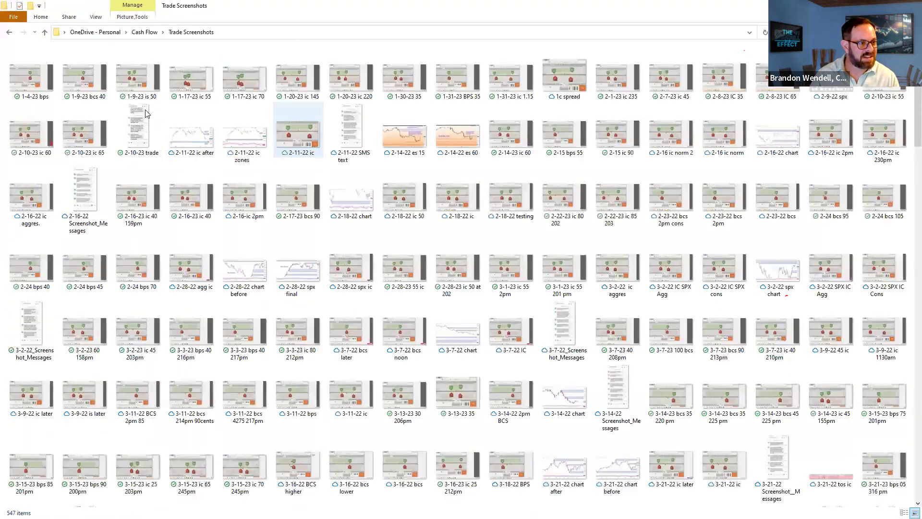
- Find and open the trade screenshot "9-12-23 bps 35 1414", showing it over the S&P 500 chart
{"action": "scroll", "coordinate": [468, 348], "scroll_direction": "down", "scroll_amount": 5}
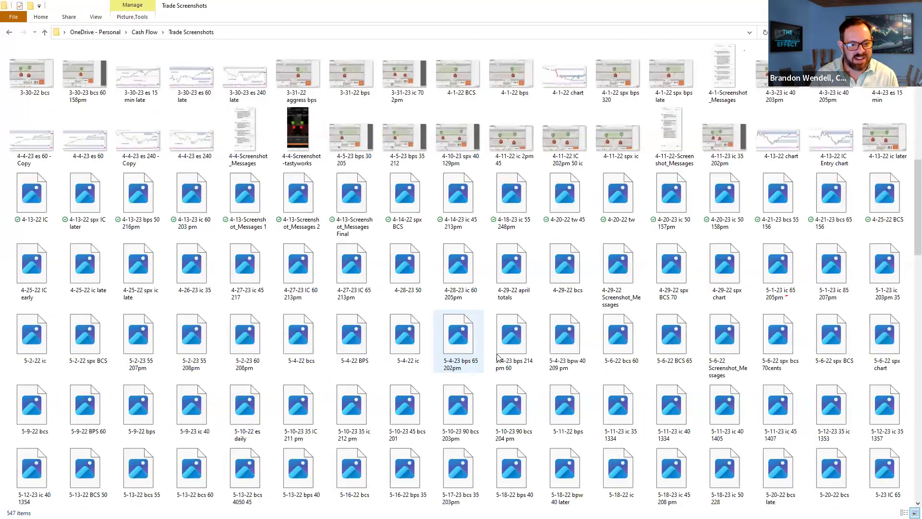
{"action": "scroll", "coordinate": [494, 361], "scroll_direction": "down", "scroll_amount": 10}
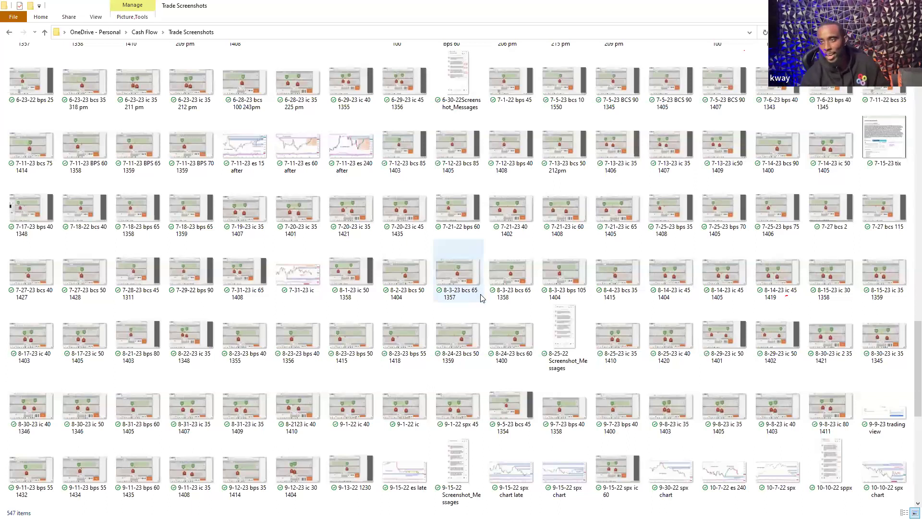
{"action": "scroll", "coordinate": [484, 304], "scroll_direction": "down", "scroll_amount": 7}
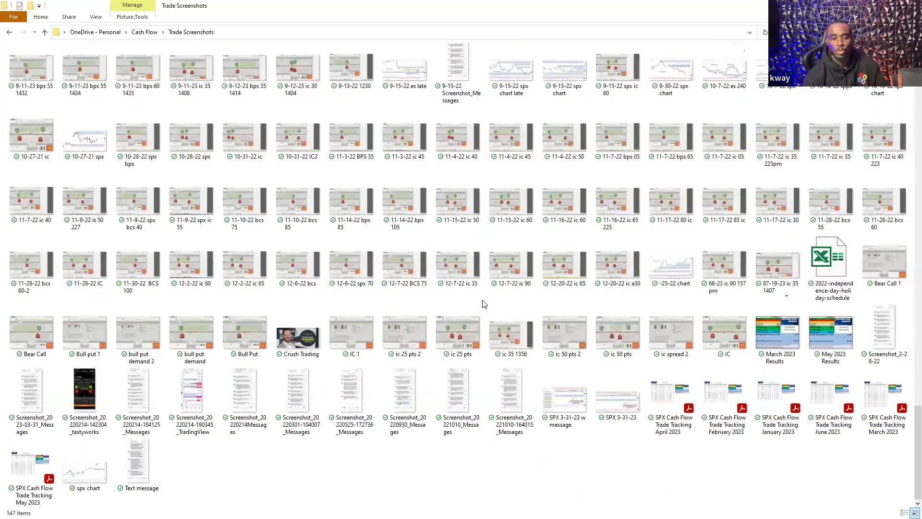
{"action": "scroll", "coordinate": [484, 304], "scroll_direction": "up", "scroll_amount": 10}
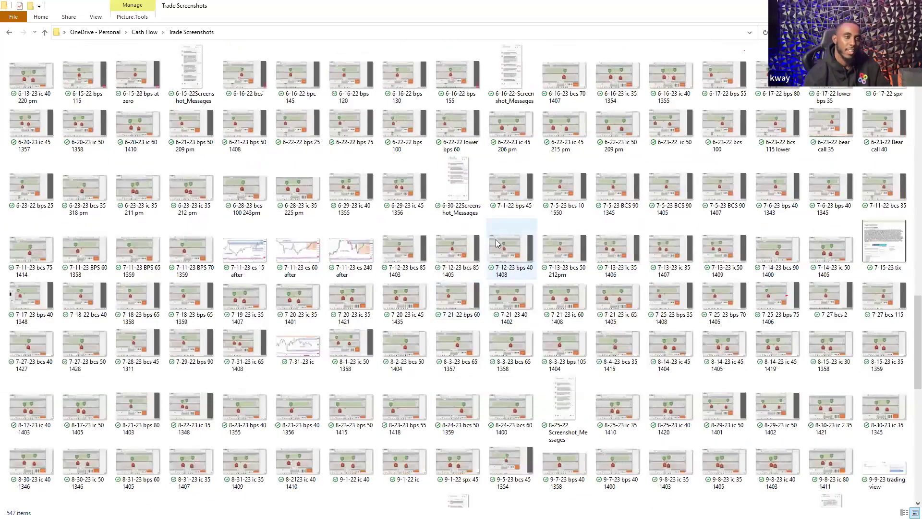
{"action": "scroll", "coordinate": [502, 326], "scroll_direction": "down", "scroll_amount": 3}
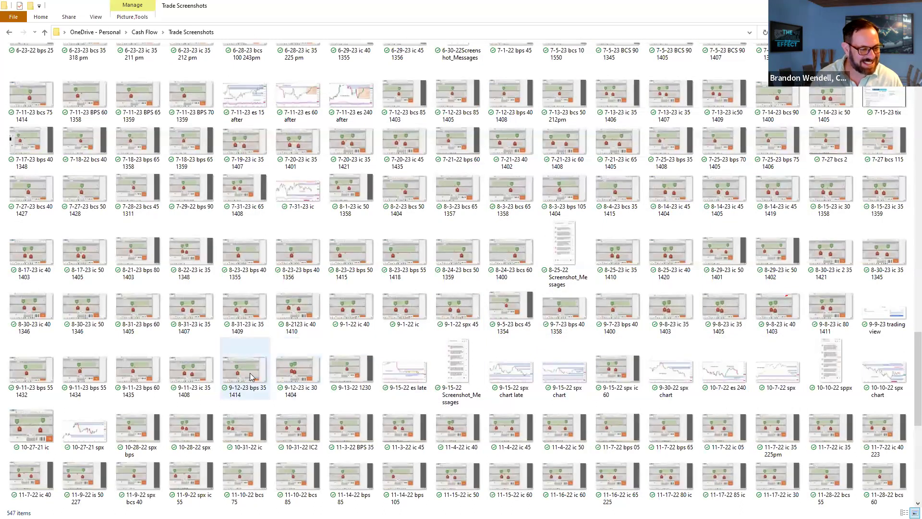
{"action": "double_click", "coordinate": [251, 376]}
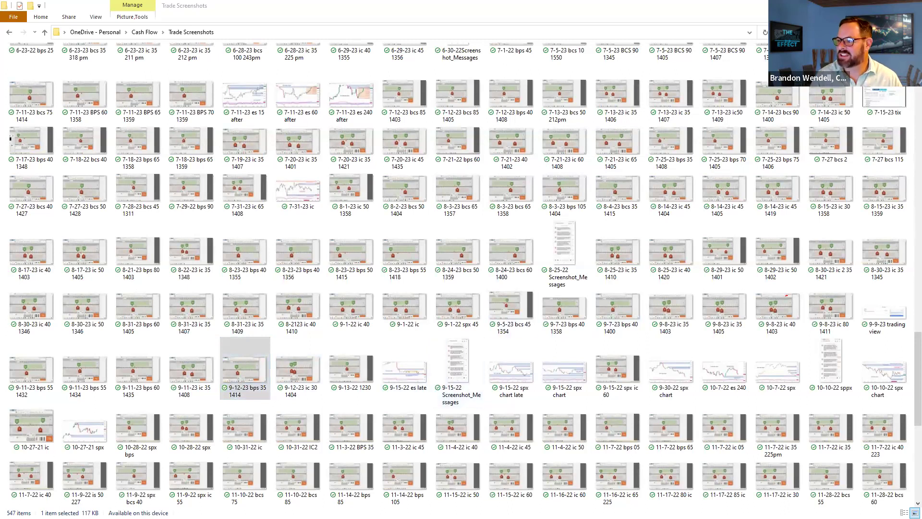
{"action": "left_click", "coordinate": [712, 69]}
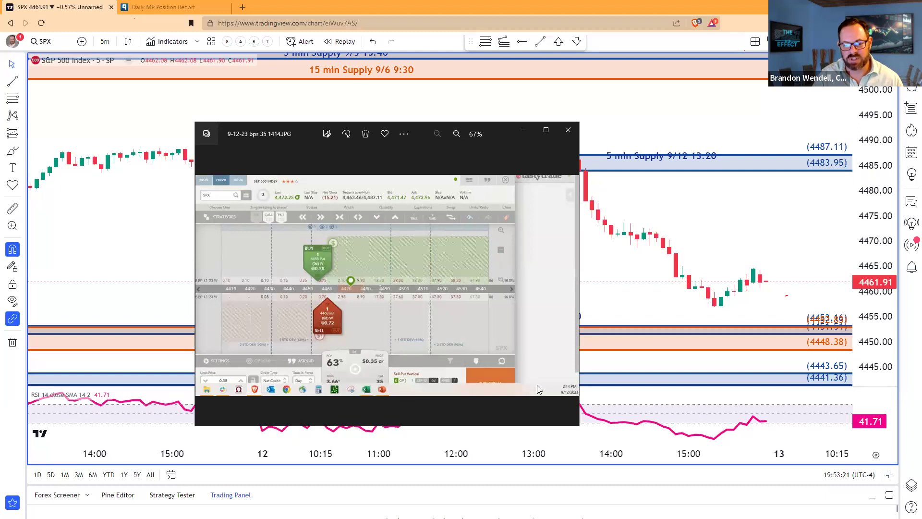
- Mark an S&P 500 demand zone from 4463.46 to 4467.18 at the late-morning low of 12 September 2023
{"action": "left_click", "coordinate": [594, 288]}
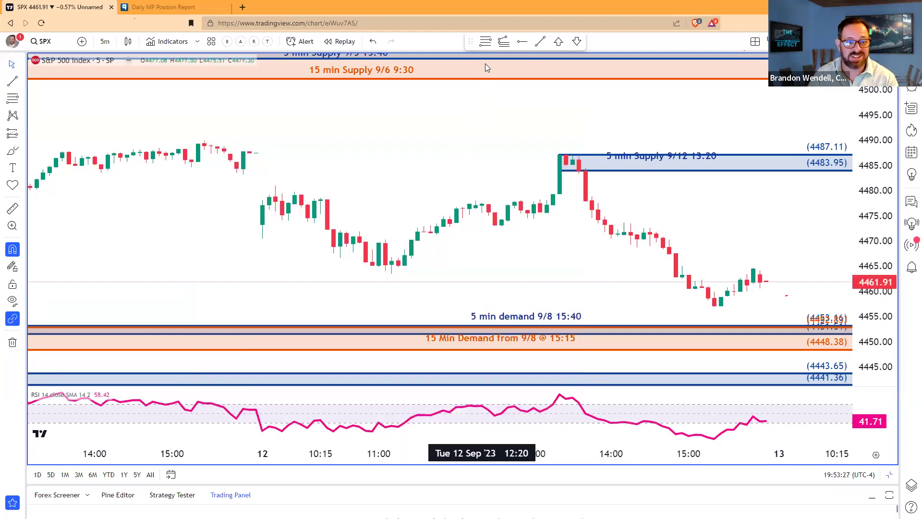
{"action": "left_click", "coordinate": [392, 274]}
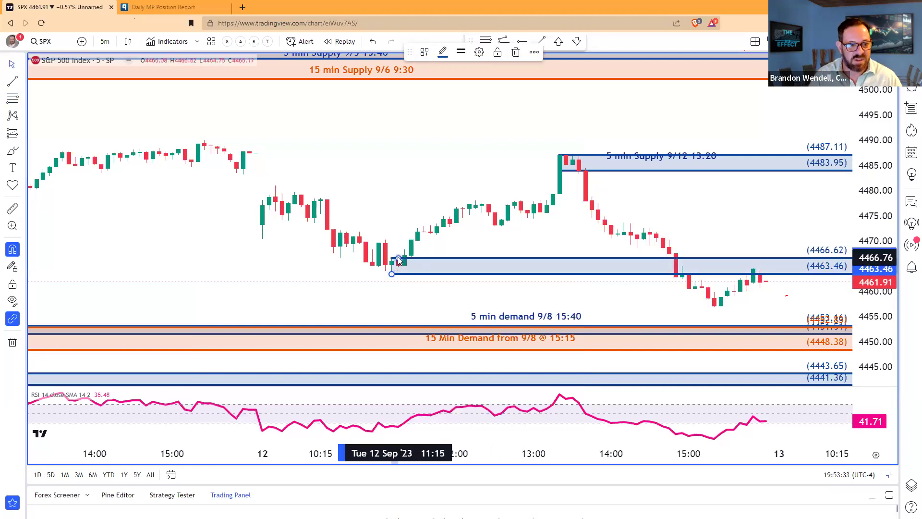
{"action": "left_click", "coordinate": [397, 259]}
{"action": "left_click_drag", "start_coordinate": [397, 263], "coordinate": [403, 261]}
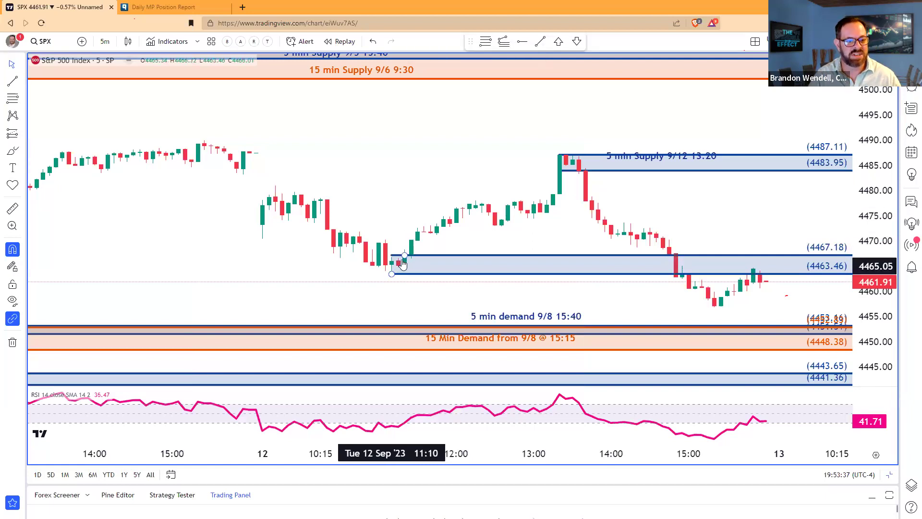
- Mark 14:10 on 12 September with a vertical line and review price action around the 4463.46 to 4467.18 demand zone
{"action": "left_click_drag", "start_coordinate": [627, 242], "coordinate": [654, 247]}
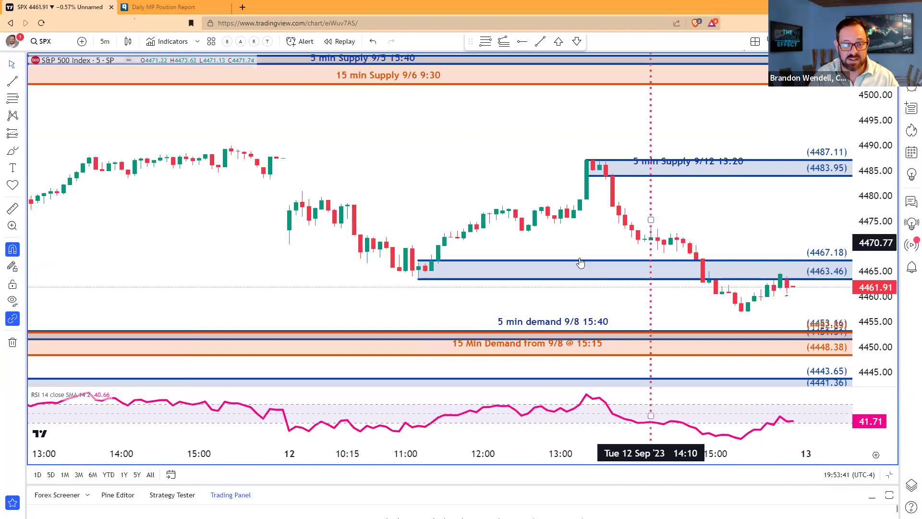
{"action": "left_click_drag", "start_coordinate": [438, 197], "coordinate": [556, 238]}
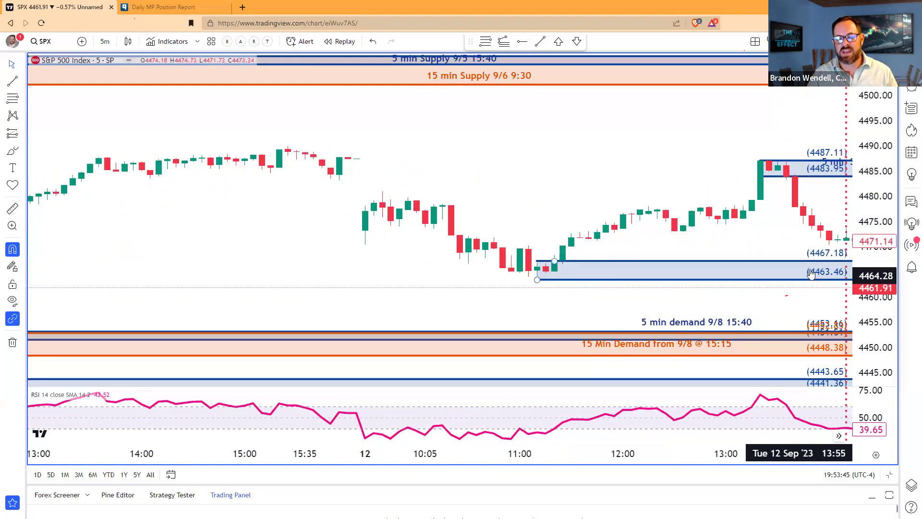
{"action": "left_click_drag", "start_coordinate": [704, 157], "coordinate": [447, 178]}
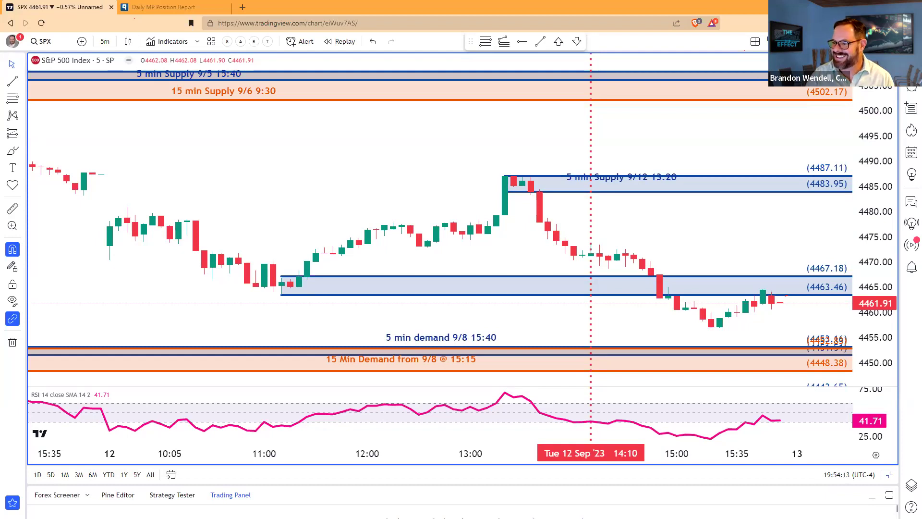
- Find and open the trade screenshot "9-12-23 ic 30 1404" in the Trade Screenshots folder
{"action": "key", "text": "alt+Tab"}
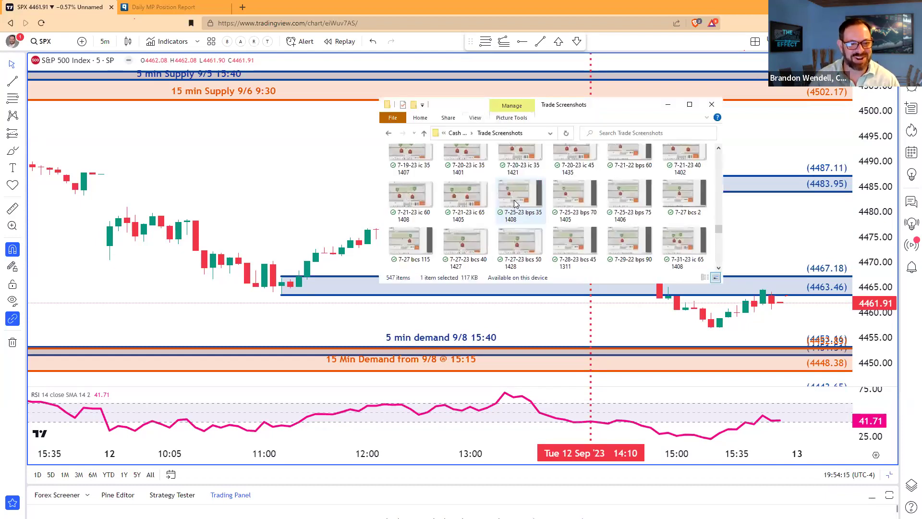
{"action": "scroll", "coordinate": [514, 204], "scroll_direction": "down", "scroll_amount": 4}
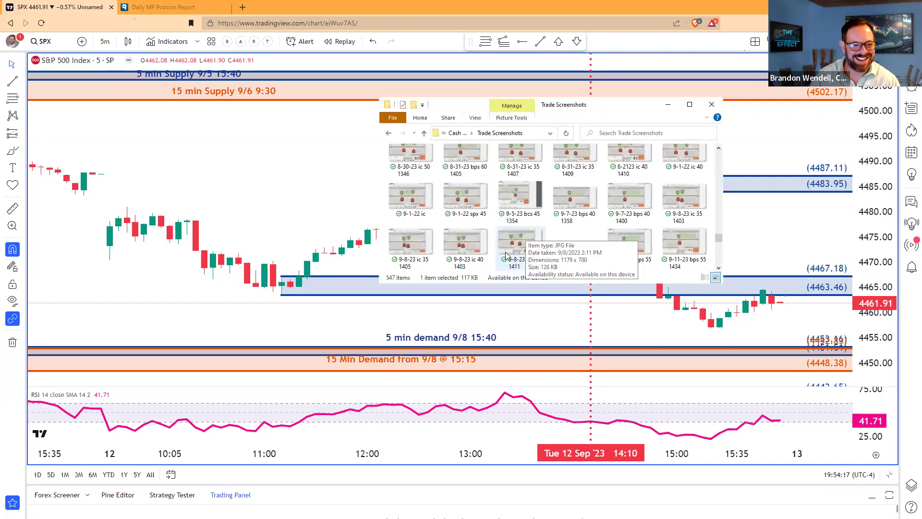
{"action": "scroll", "coordinate": [677, 244], "scroll_direction": "down", "scroll_amount": 1}
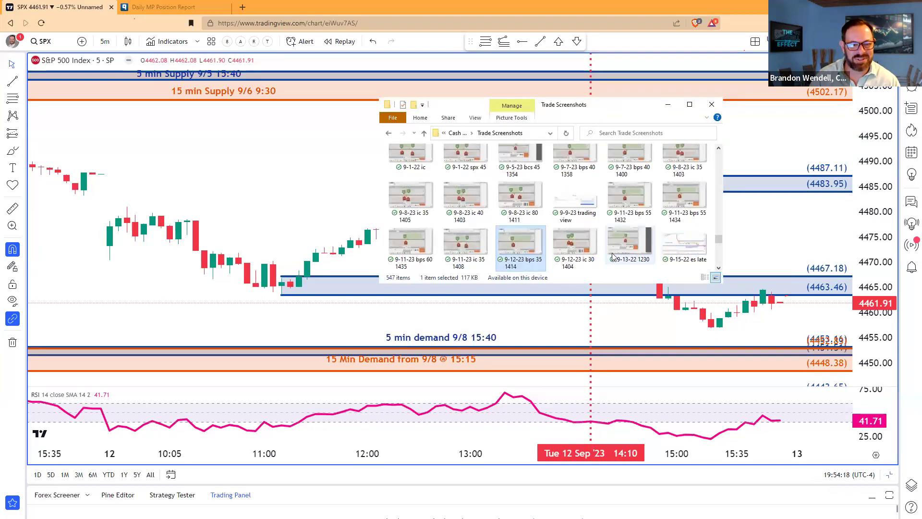
{"action": "double_click", "coordinate": [571, 246]}
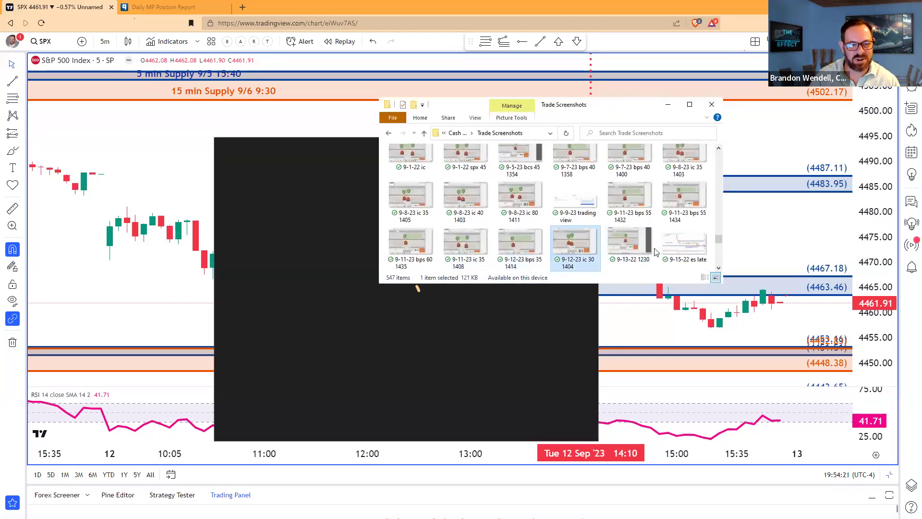
- Bring the "9-12-23 ic 30 1404" screenshot in front of the other windows and maximize it to examine the iron condor order
{"action": "left_click", "coordinate": [342, 448]}
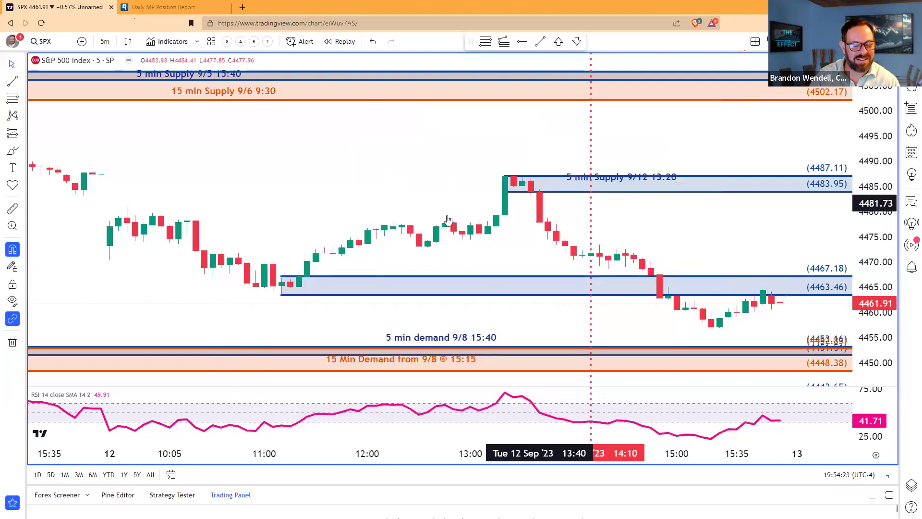
{"action": "key", "text": "alt+Tab"}
{"action": "left_click", "coordinate": [536, 157]}
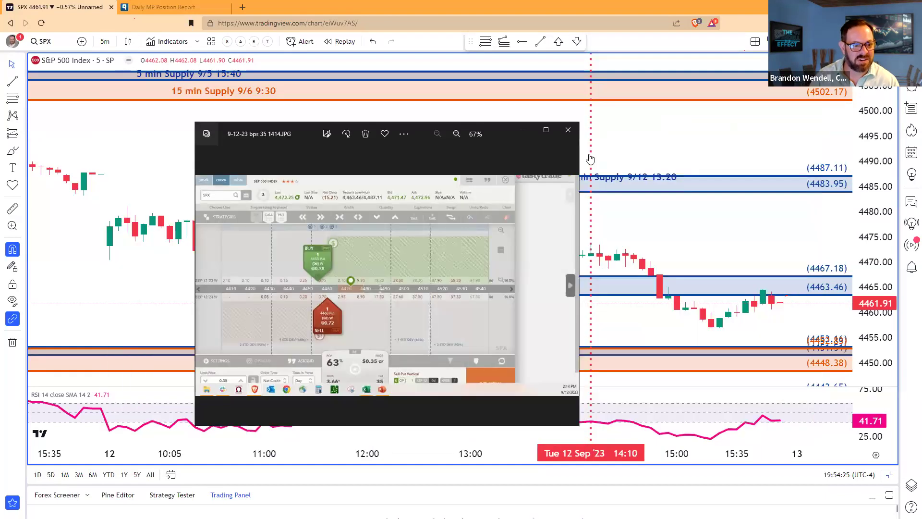
{"action": "key", "text": "alt+Tab"}
{"action": "key", "text": "alt+Tab"}
{"action": "key", "text": "alt+Tab"}
{"action": "key", "text": "alt+Tab"}
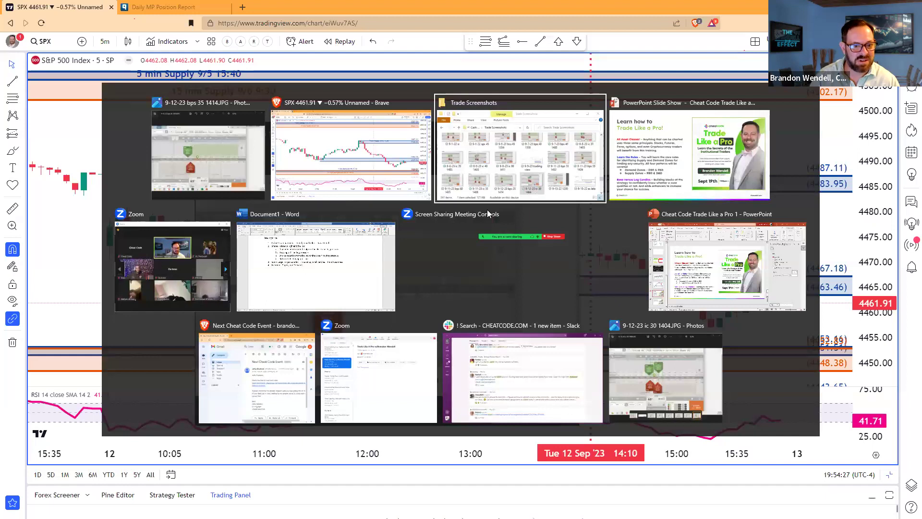
{"action": "key", "text": "alt+Tab"}
{"action": "key", "text": "alt+Tab"}
{"action": "key", "text": "alt+Tab"}
{"action": "key", "text": "alt+Tab"}
{"action": "key", "text": "alt+Tab"}
{"action": "key", "text": "alt+Tab"}
{"action": "key", "text": "alt+Tab"}
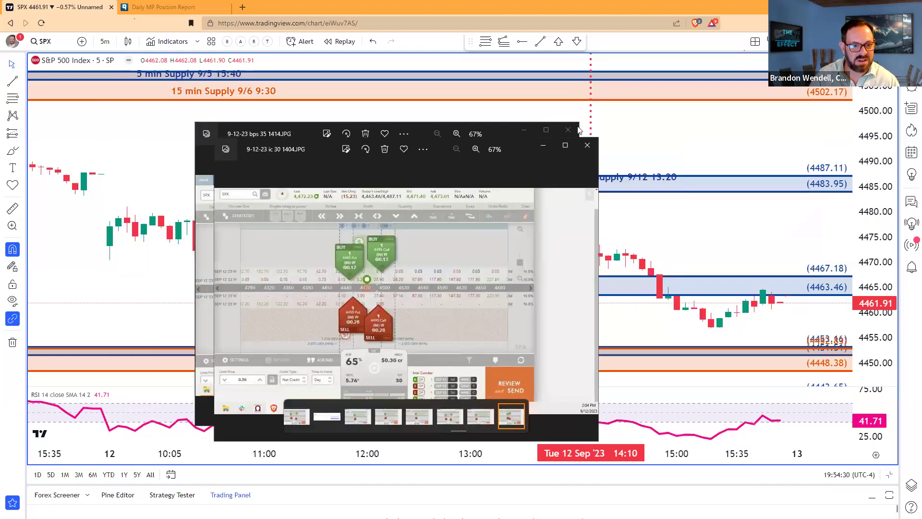
{"action": "left_click", "coordinate": [564, 145]}
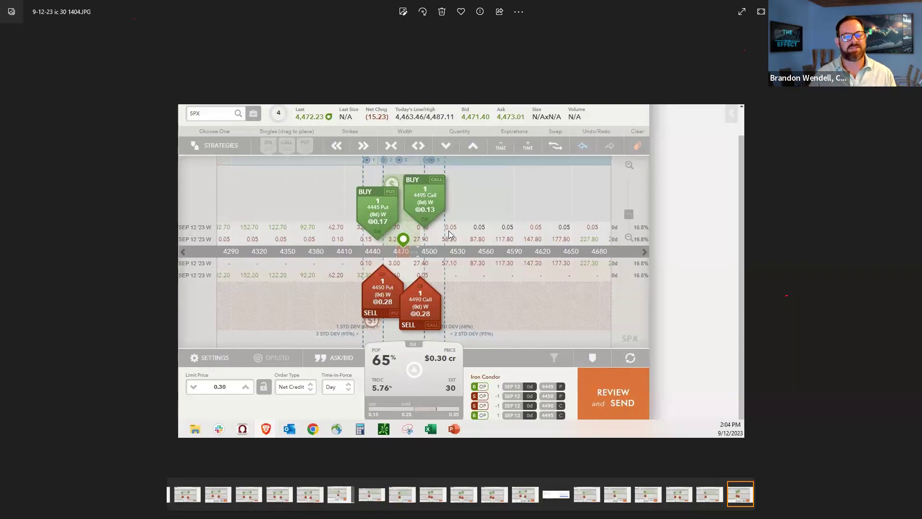
- Return to the S&P 500 chart and move the "5 min Supply 9/12 13:20" label inside its supply zone
{"action": "key", "text": "alt+Tab"}
{"action": "key", "text": "alt+Tab"}
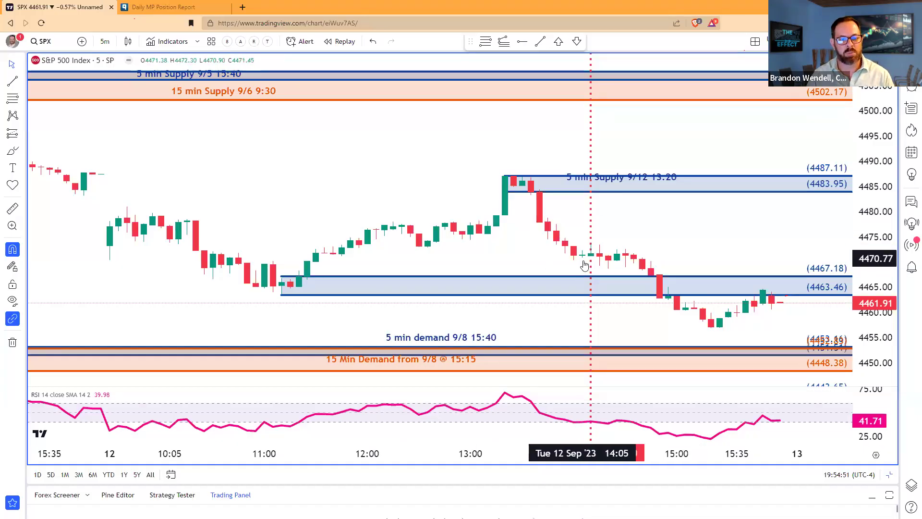
{"action": "left_click", "coordinate": [624, 181]}
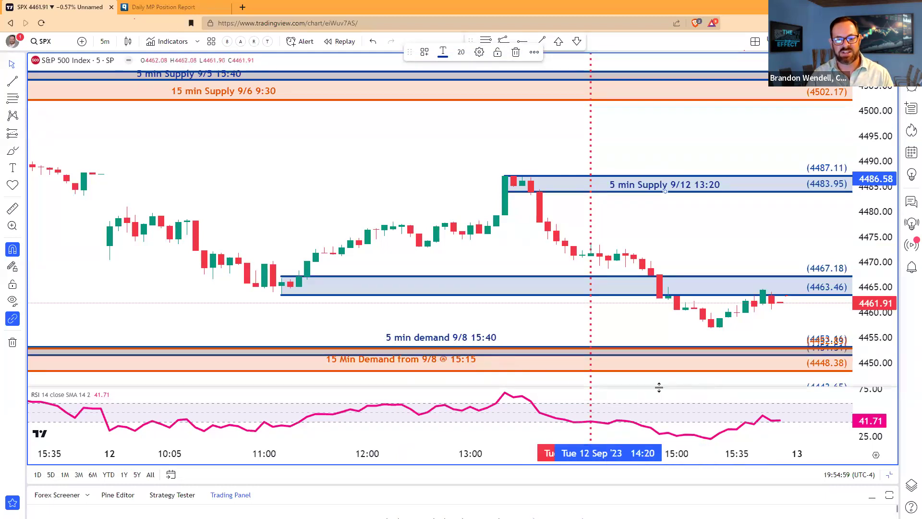
- Delete the 4463.46 to 4467.18 demand zone and the 14:10 vertical line from the S&P 500 chart
{"action": "left_click", "coordinate": [539, 274]}
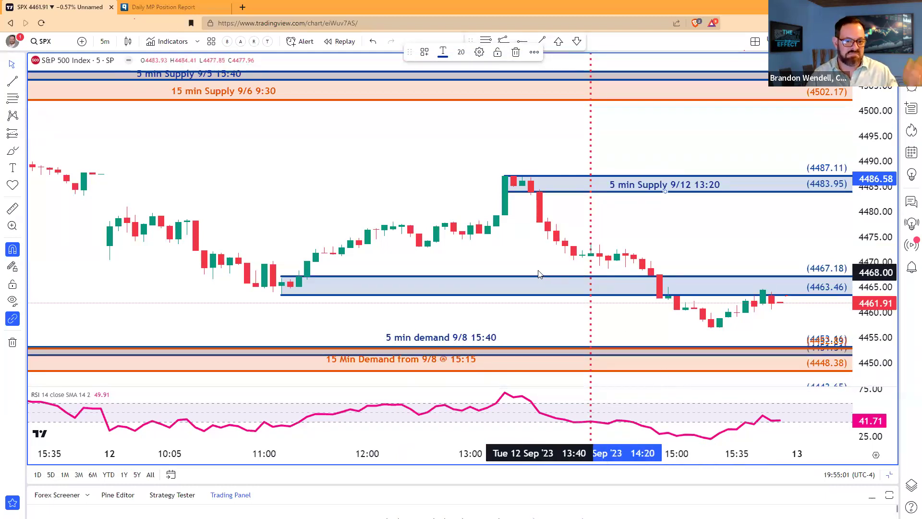
{"action": "key", "text": "Delete"}
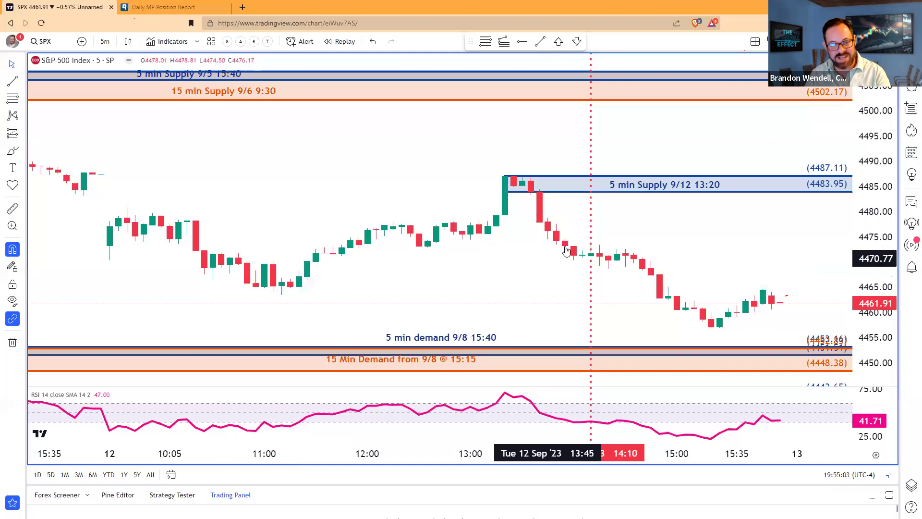
{"action": "left_click", "coordinate": [590, 214]}
{"action": "key", "text": "Delete"}
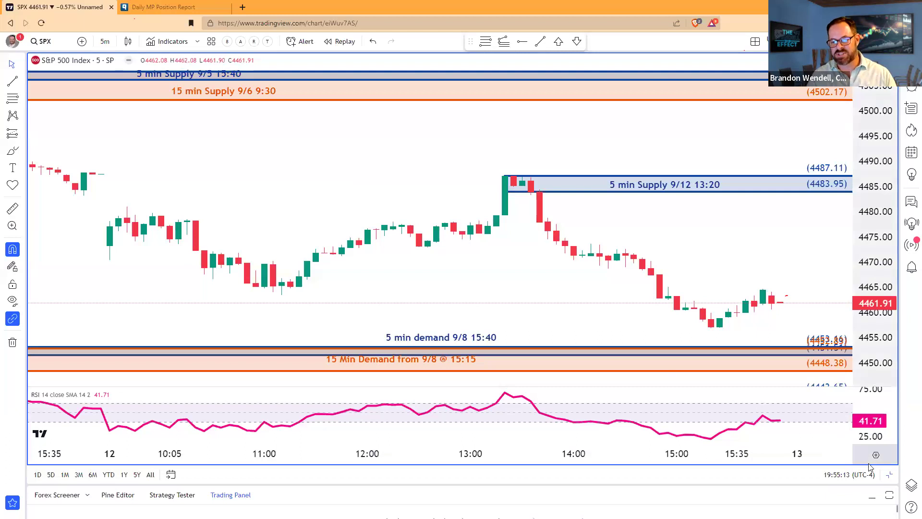
- Switch from the S&P 500 chart to a maximized NGH2024-NGX2023 chart and load the WWS September watchlist
{"action": "key", "text": "alt+Return"}
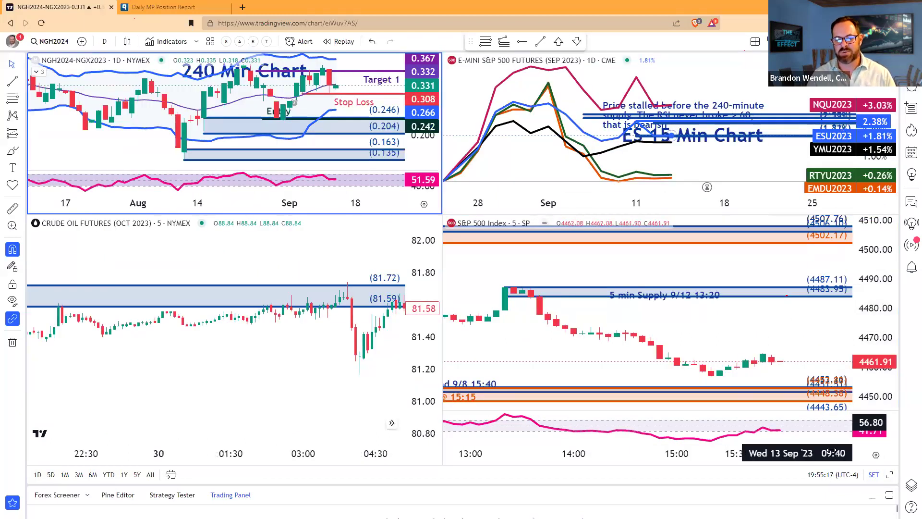
{"action": "key", "text": "alt+Return"}
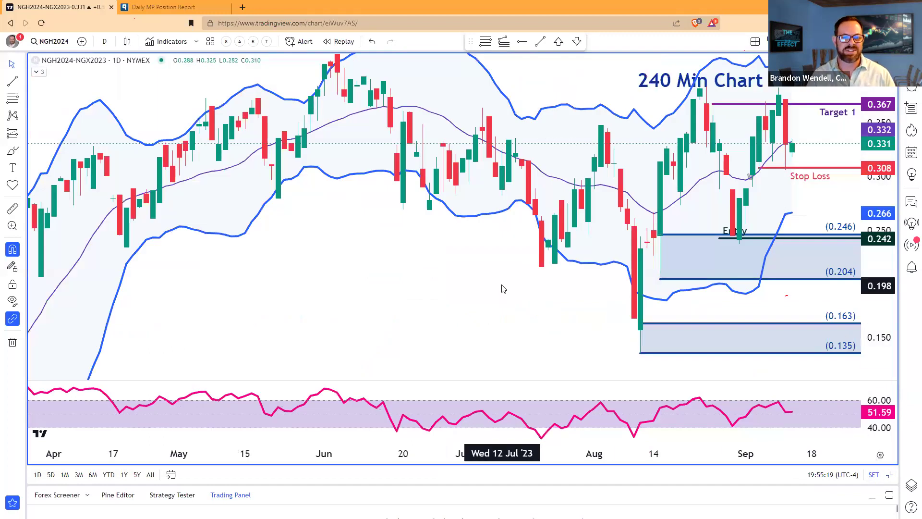
{"action": "left_click", "coordinate": [912, 87]}
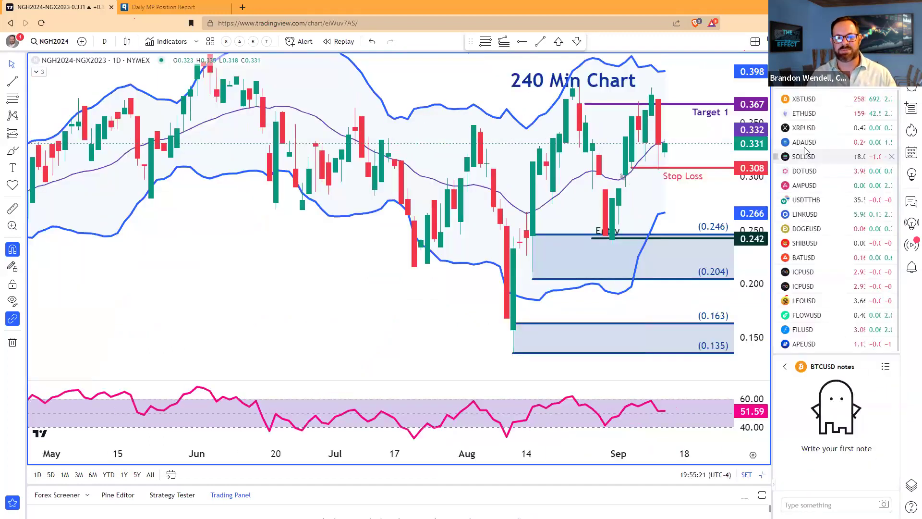
{"action": "left_click", "coordinate": [797, 89]}
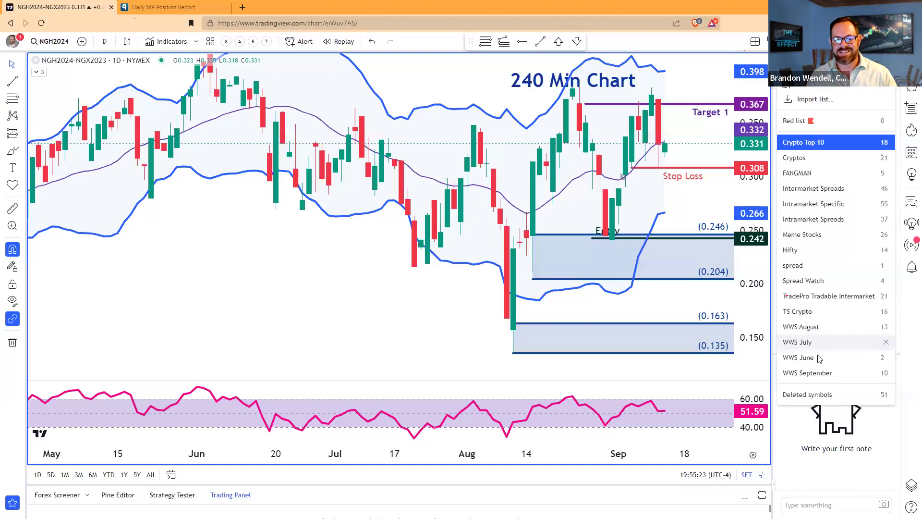
{"action": "left_click", "coordinate": [816, 373]}
- Review the watchlist's spread charts, from 6NZ2023*100000-6SZ2023*125000 through GFH2024-GFJ2024 to GCZ2023*100-PLF2024*50
{"action": "left_click", "coordinate": [834, 232]}
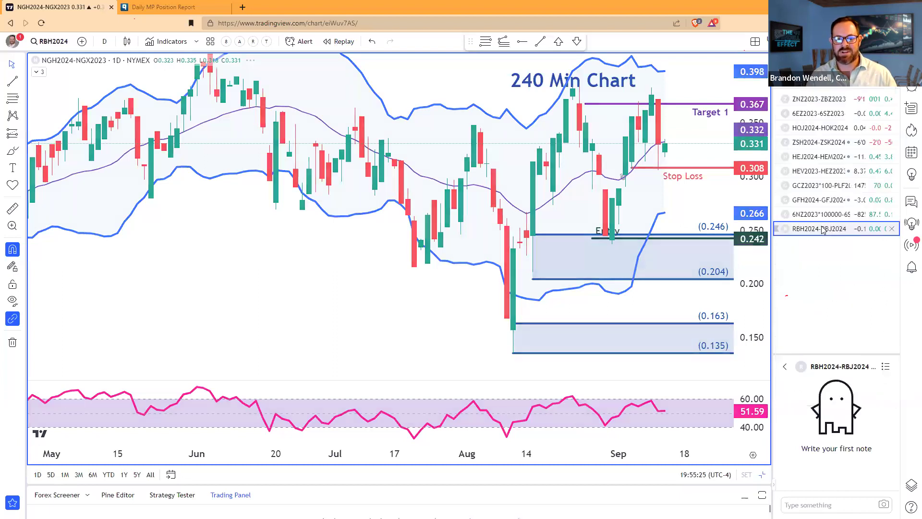
{"action": "left_click", "coordinate": [788, 214]}
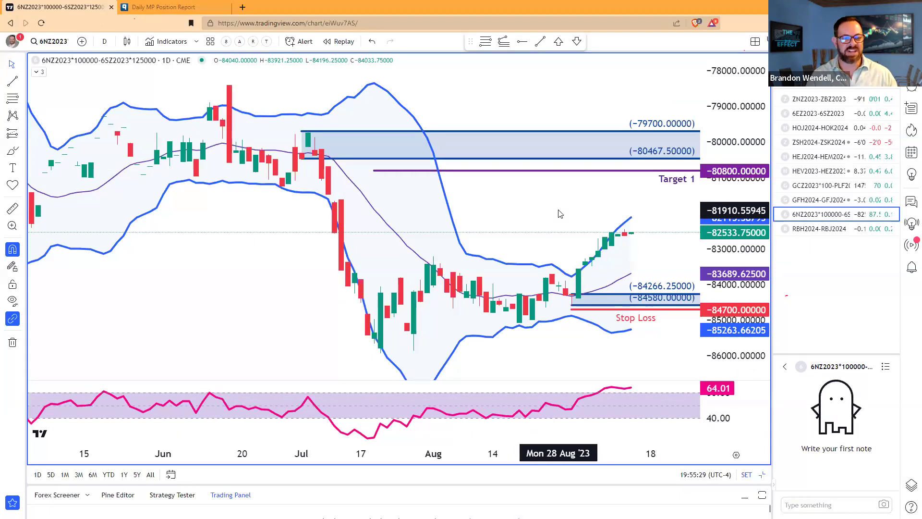
{"action": "scroll", "coordinate": [557, 212], "scroll_direction": "up", "scroll_amount": 3}
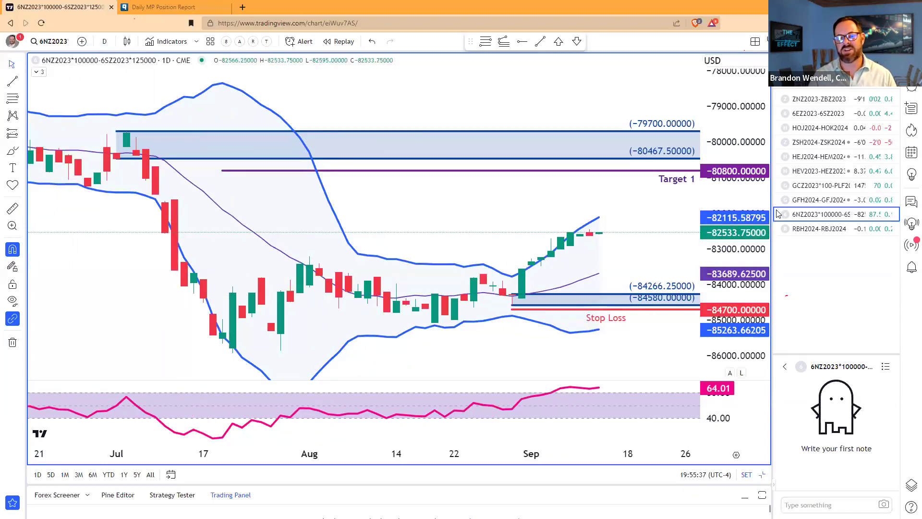
{"action": "left_click", "coordinate": [810, 201]}
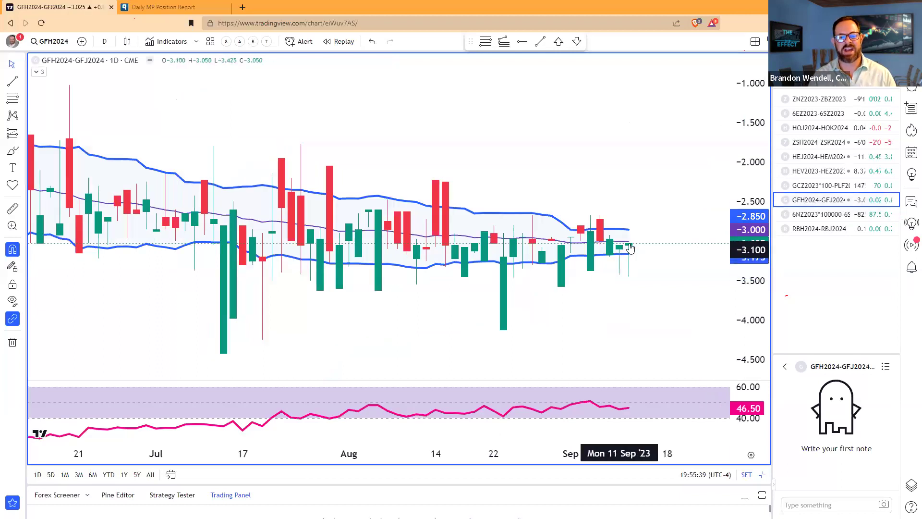
{"action": "left_click", "coordinate": [810, 188]}
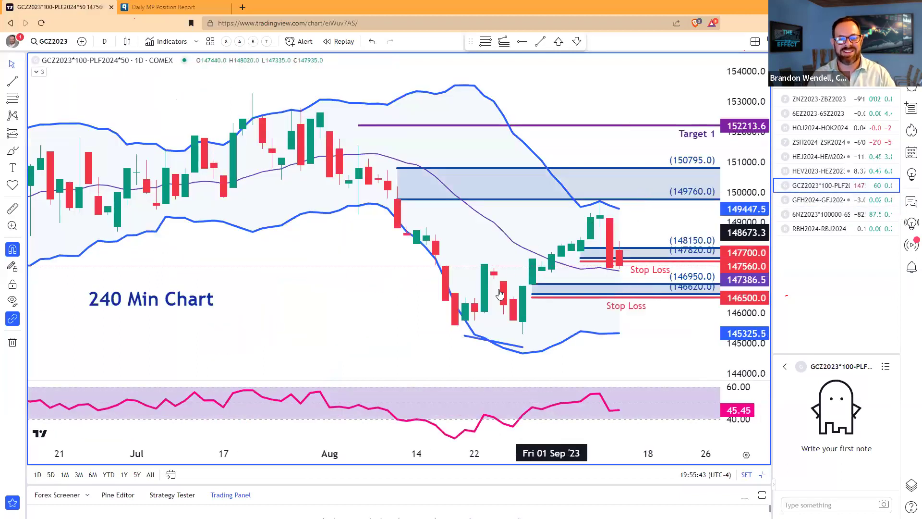
- Move the "240 Min Chart" label toward the middle of the gold-platinum spread chart and set the interval to 240 minutes
{"action": "left_click_drag", "start_coordinate": [190, 304], "coordinate": [461, 271]}
{"action": "left_click", "coordinate": [349, 343]}
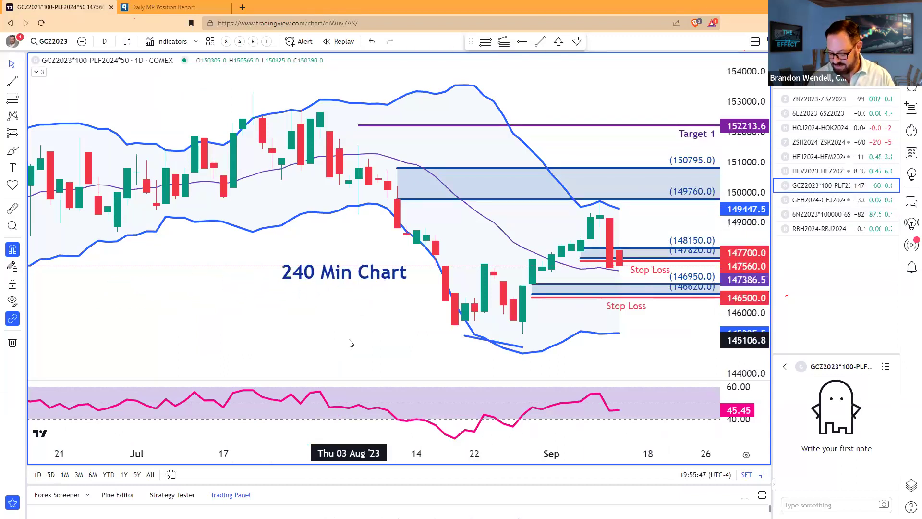
{"action": "type", "text": "240"}
{"action": "key", "text": "Return"}
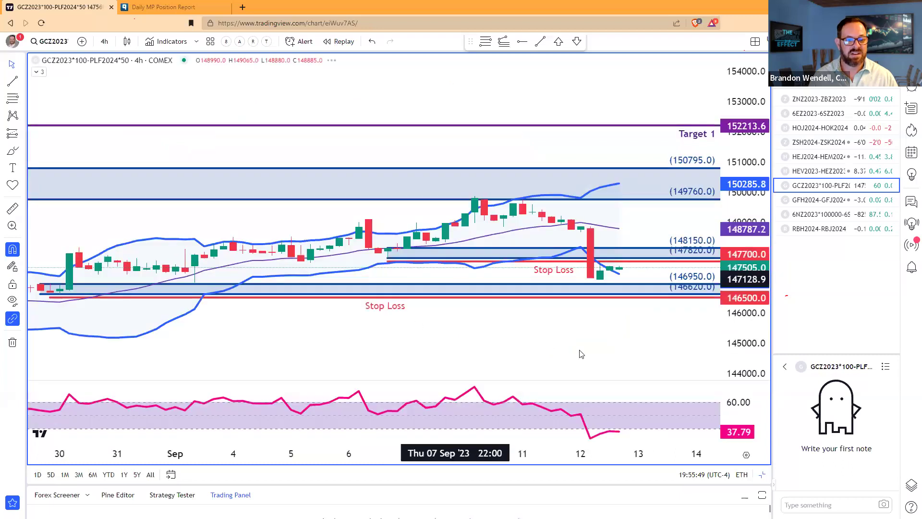
- Examine the 4-hour gold-platinum spread around its two demand zones and stop-loss lines, undoing any accidental shift of the lower zone
{"action": "left_click_drag", "start_coordinate": [750, 335], "coordinate": [648, 207]}
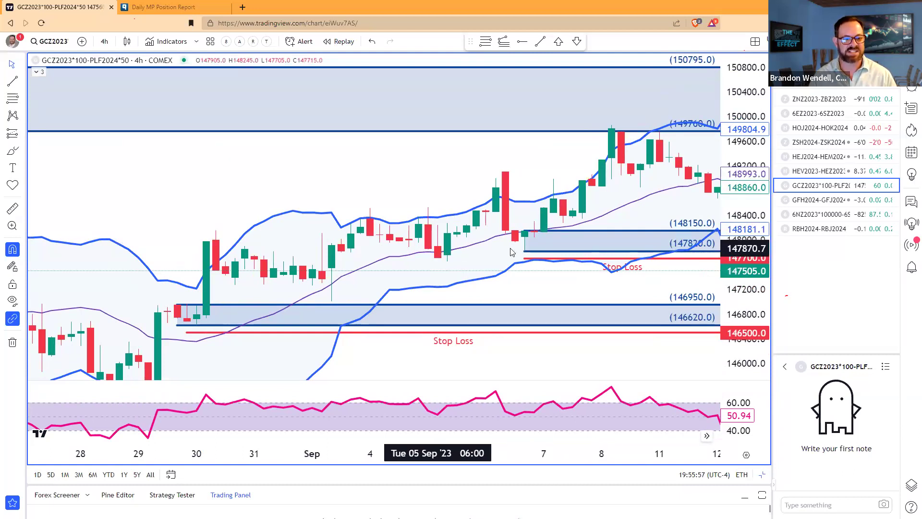
{"action": "left_click_drag", "start_coordinate": [652, 308], "coordinate": [623, 290]}
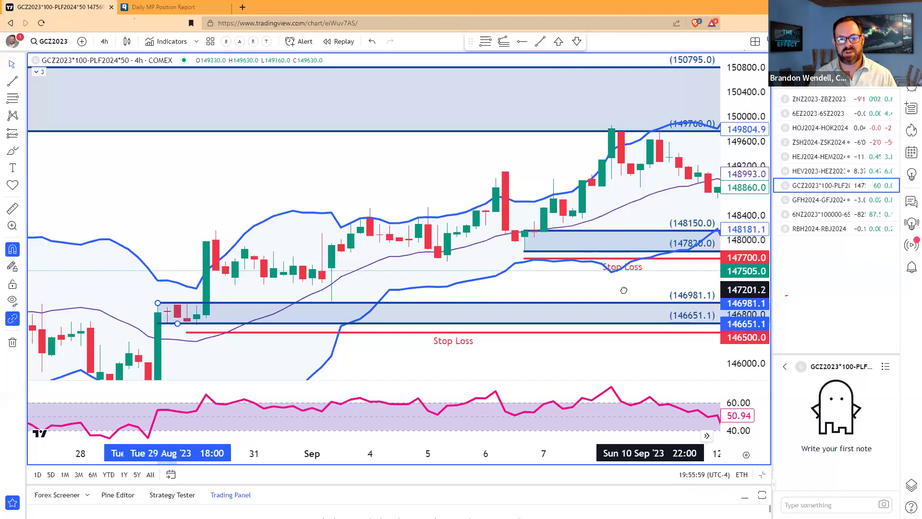
{"action": "key", "text": "ctrl+z"}
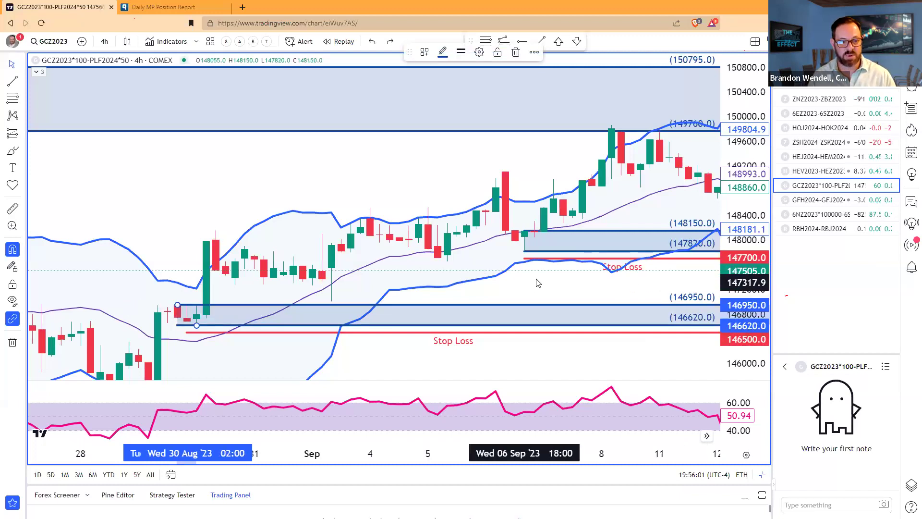
{"action": "scroll", "coordinate": [537, 282], "scroll_direction": "right", "scroll_amount": 5}
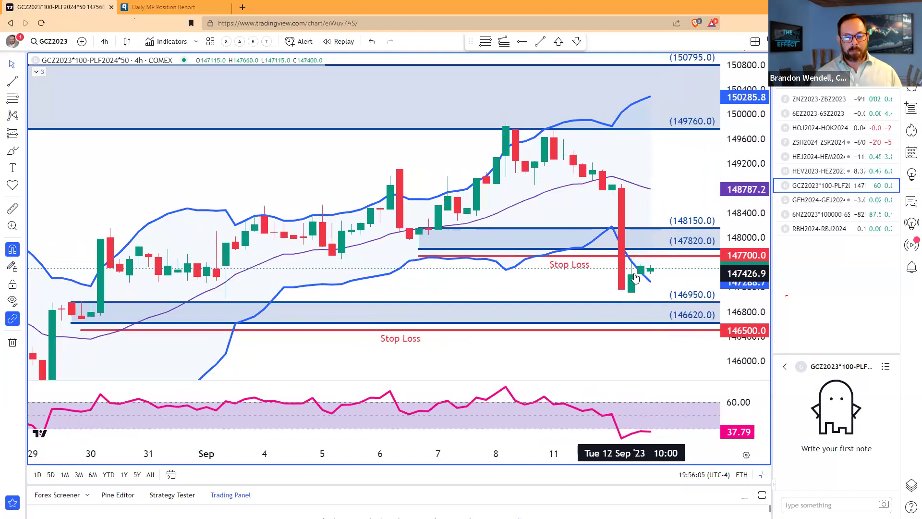
- Switch to the PowerPoint slide show and advance to the "Reserve your spot now!" slide
{"action": "key", "text": "alt+Tab"}
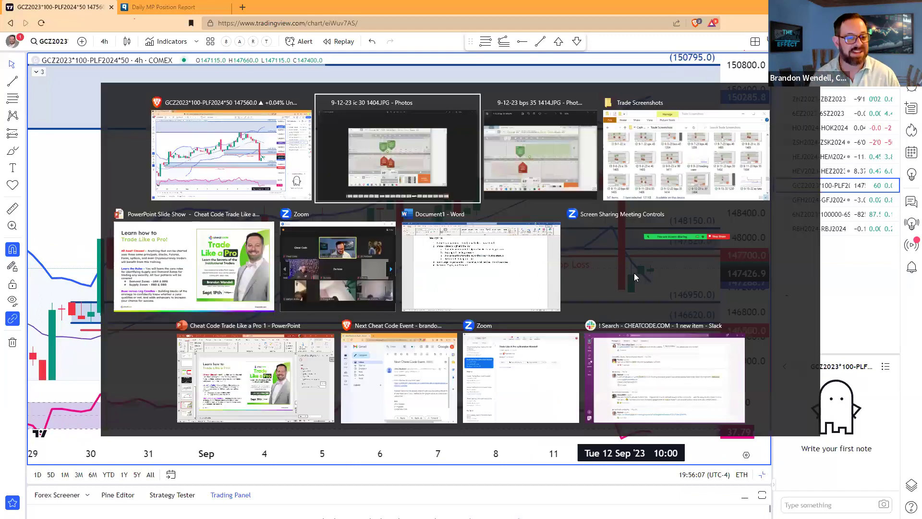
{"action": "key", "text": "alt+Tab"}
{"action": "key", "text": "alt+Tab"}
{"action": "key", "text": "alt+Tab"}
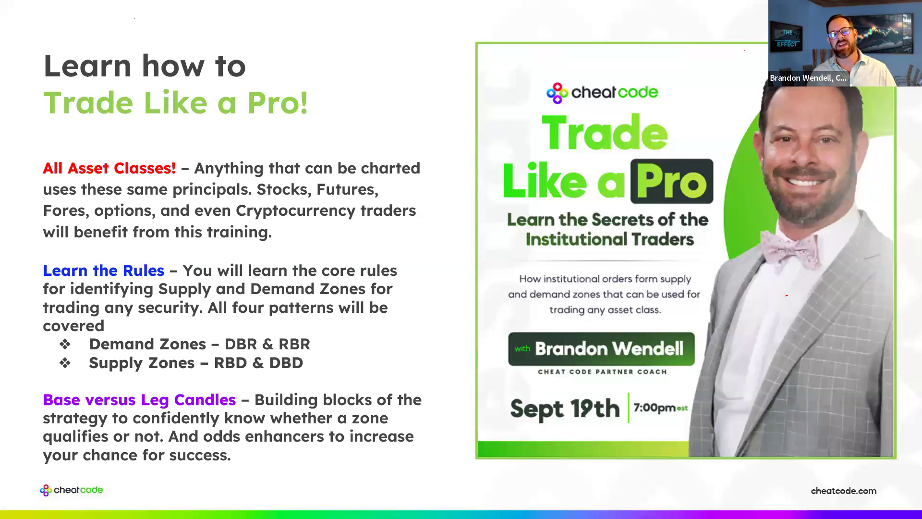
{"action": "key", "text": "Right"}
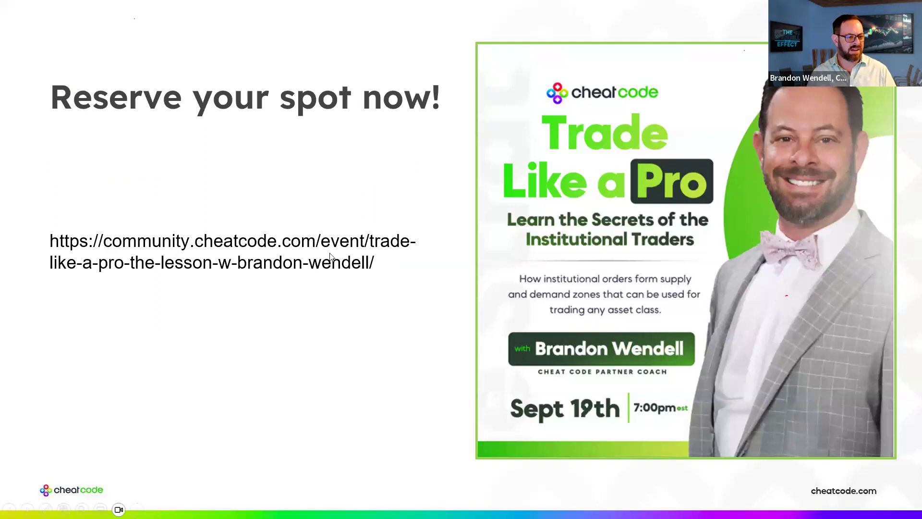